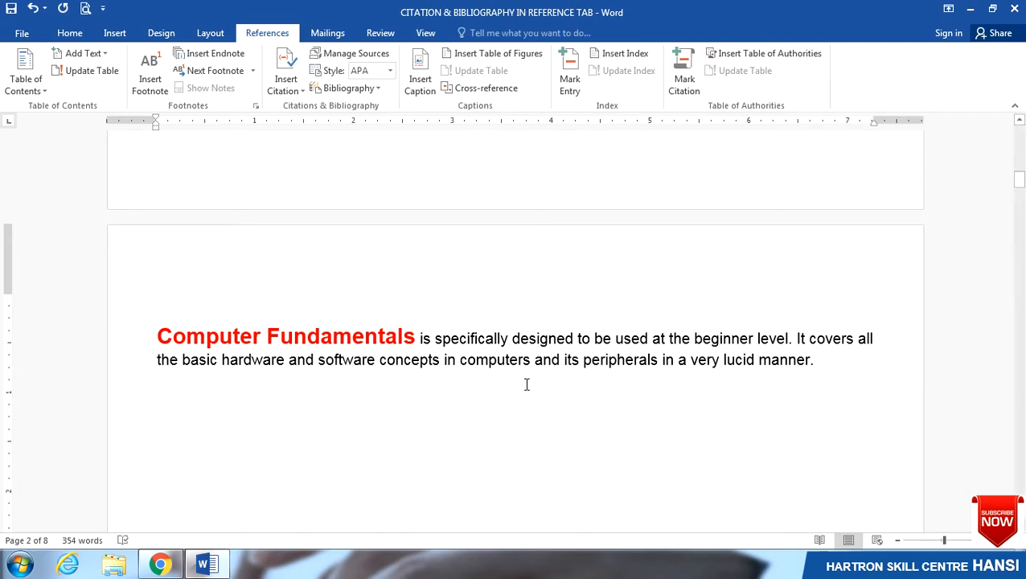
Step: Start a new citation source of type Book Section at the end of the Computer Fundamentals paragraph
left_click(818, 363)
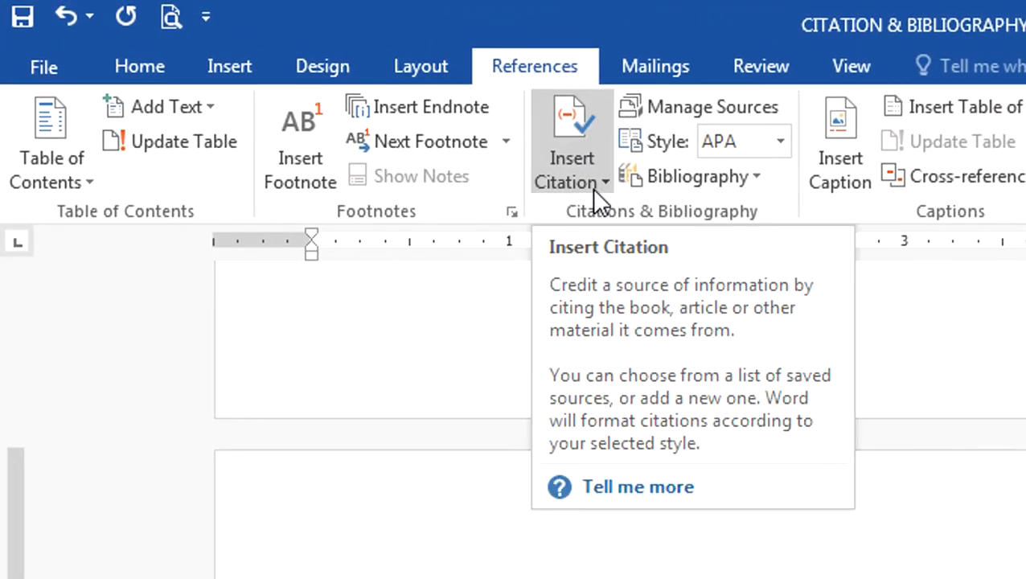
left_click(570, 157)
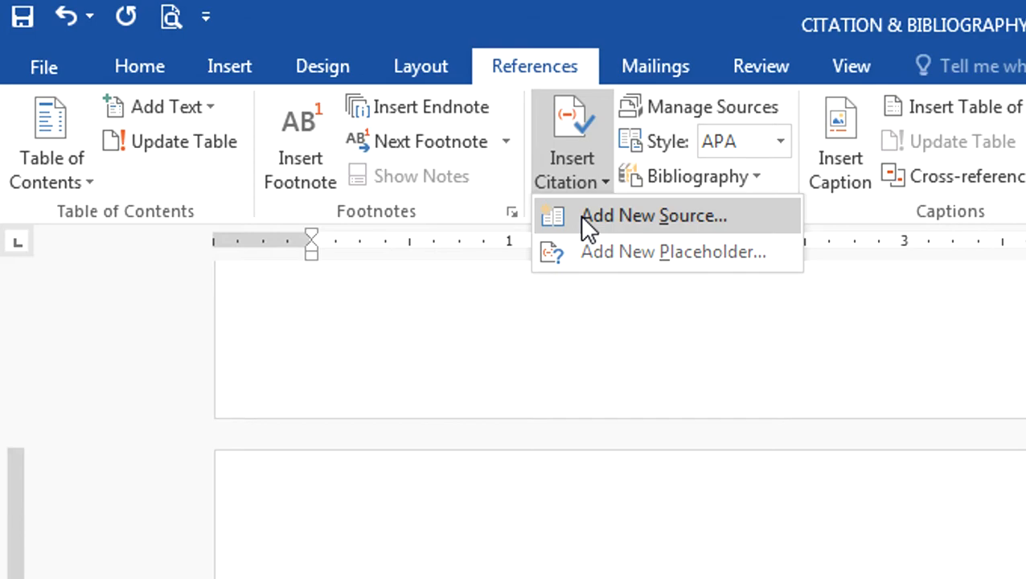
left_click(579, 215)
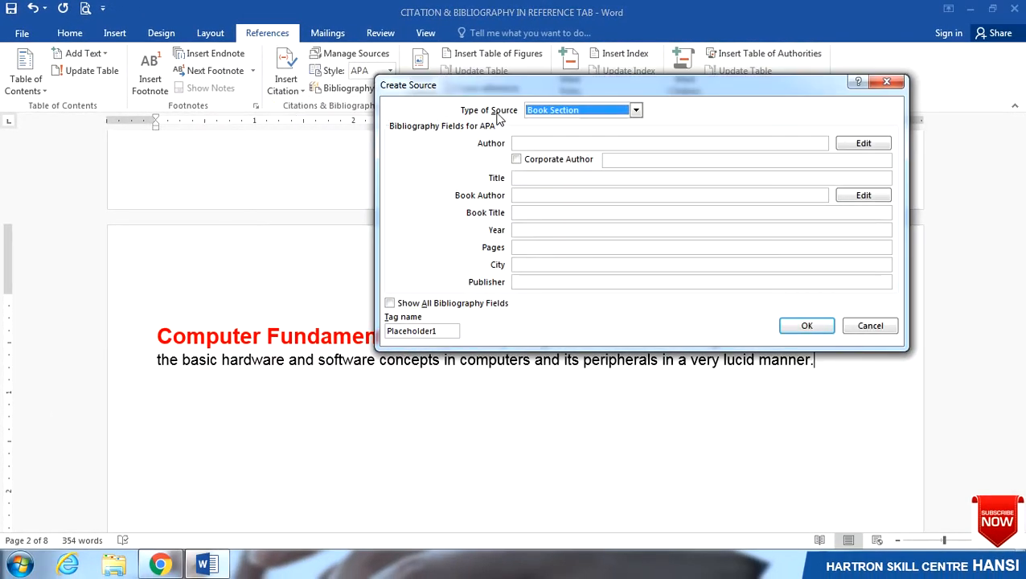
left_click(636, 110)
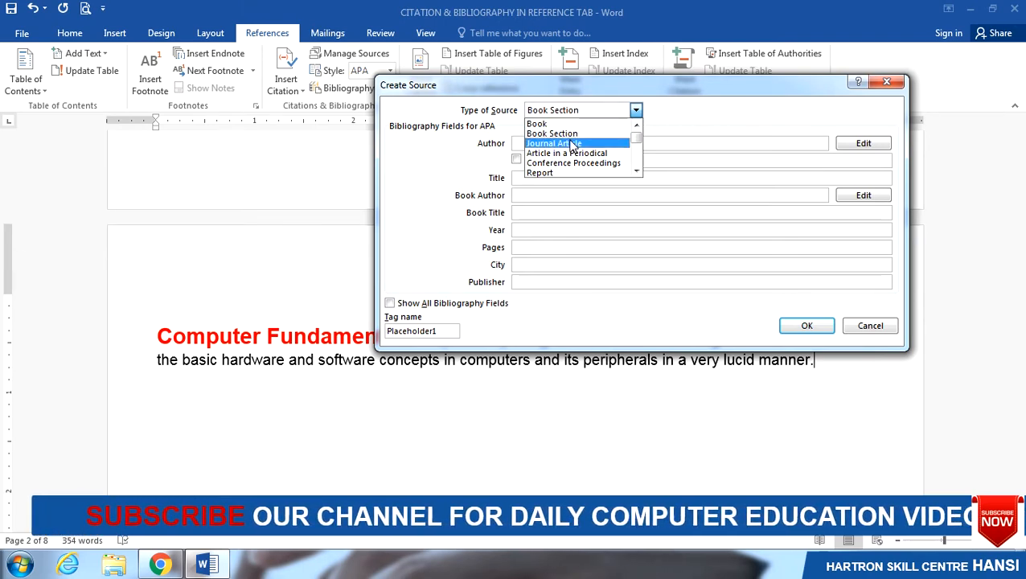
left_click(636, 171)
left_click(637, 171)
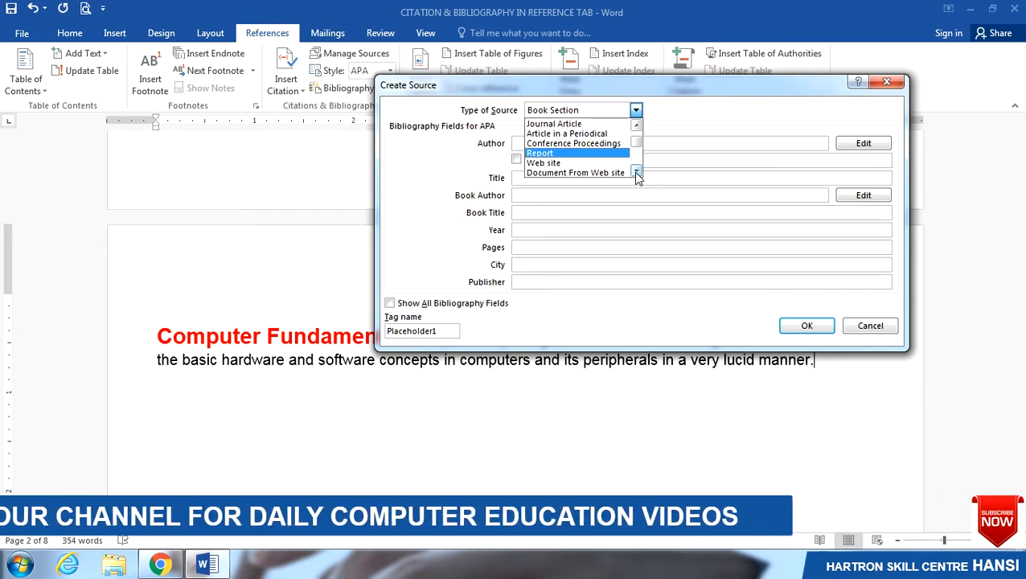
left_click(636, 171)
left_click(636, 172)
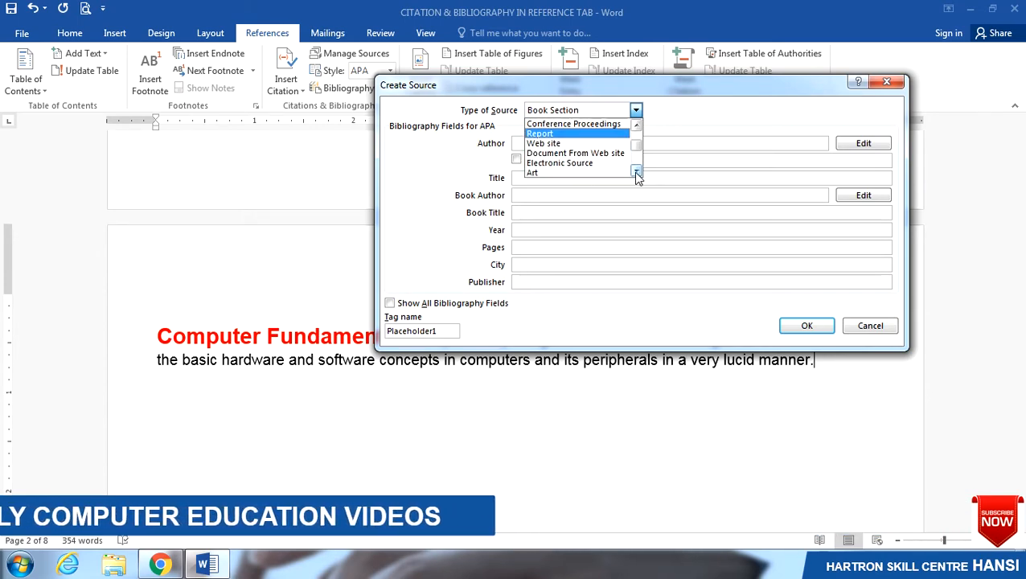
left_click(636, 172)
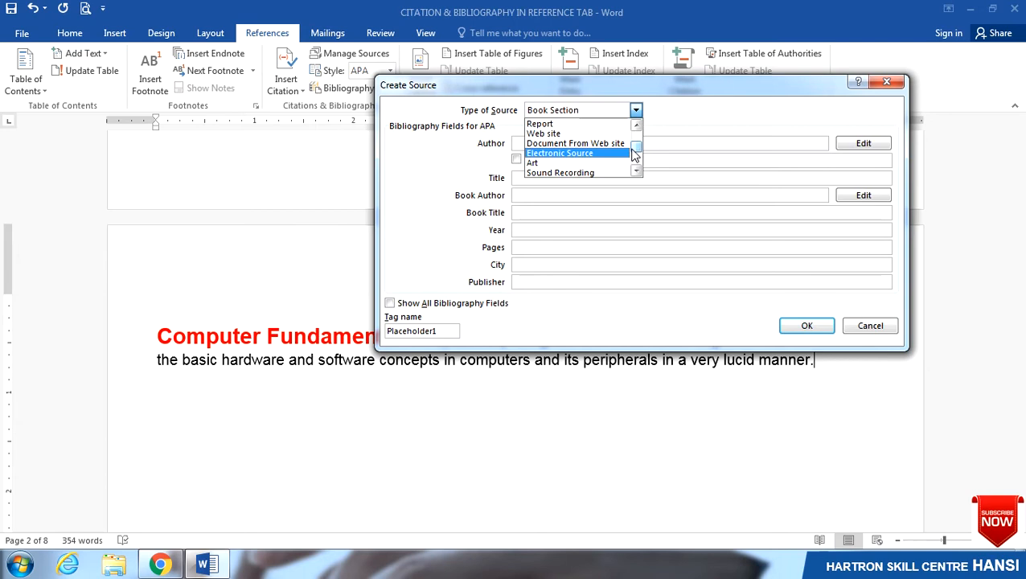
left_click_drag(635, 154, 635, 128)
left_click(586, 133)
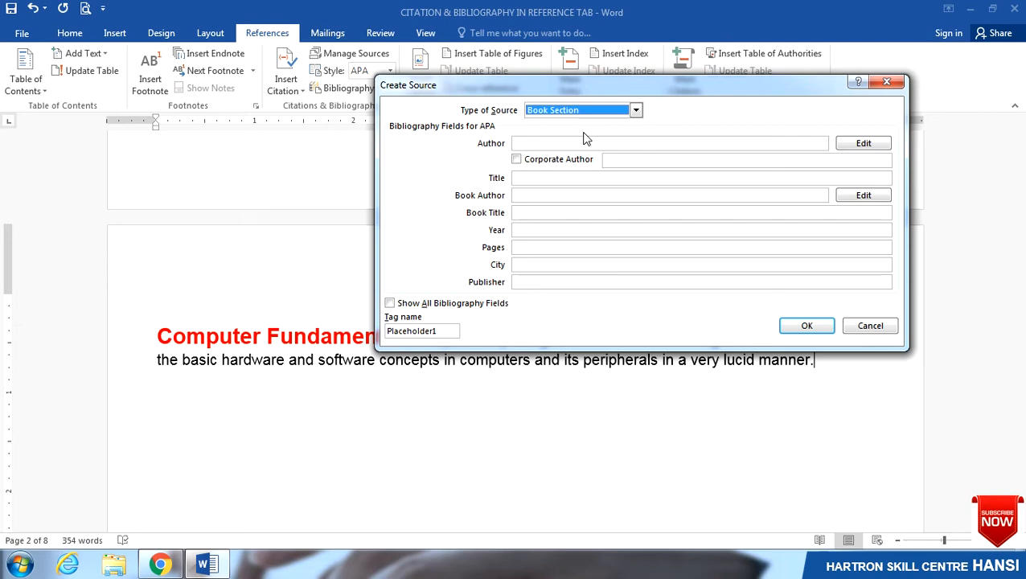
Step: Switch to Chrome to read the author and publication details of Computer Fundamentals on Google Books, and return to Word
left_click(524, 143)
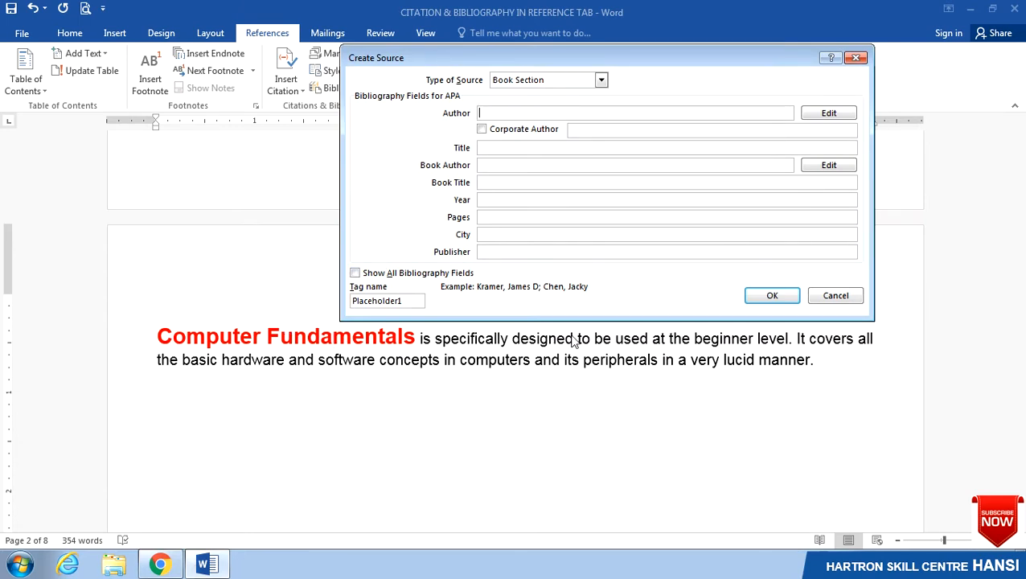
mouse_move(173, 566)
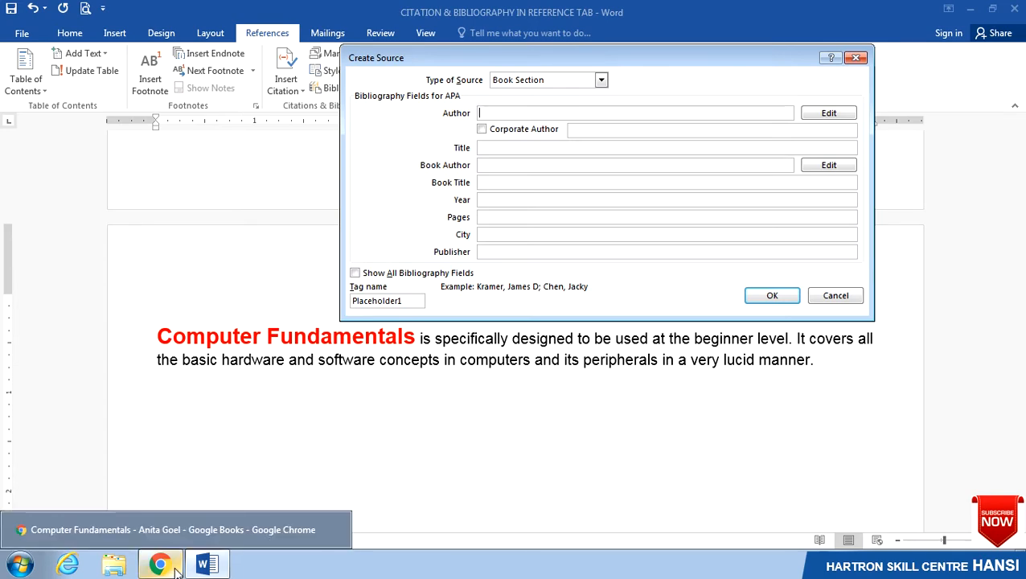
left_click(176, 565)
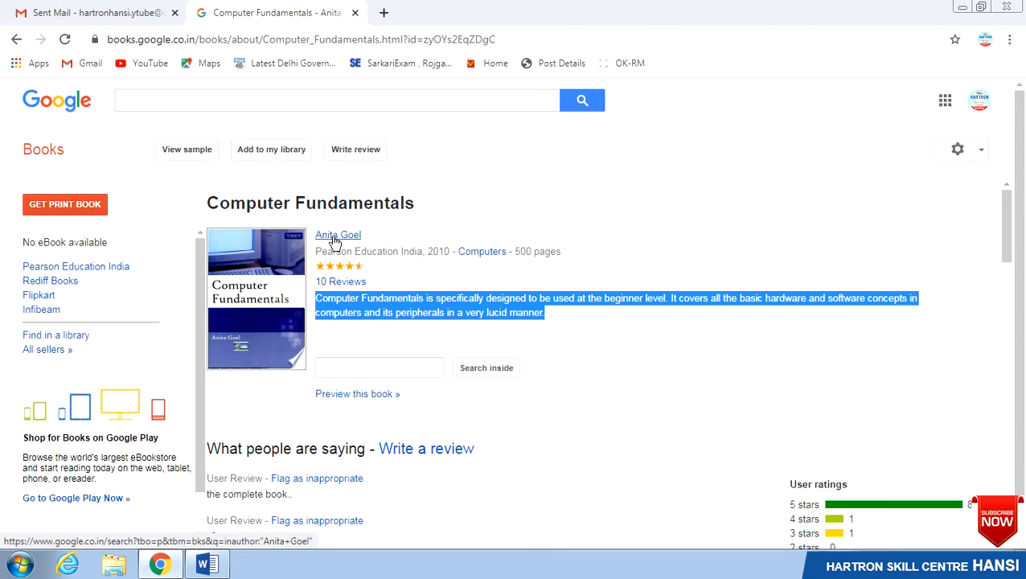
left_click(208, 565)
Step: Enter the author's full name, the title COMPUTERS and the author's initials as book author for the source
left_click(503, 113)
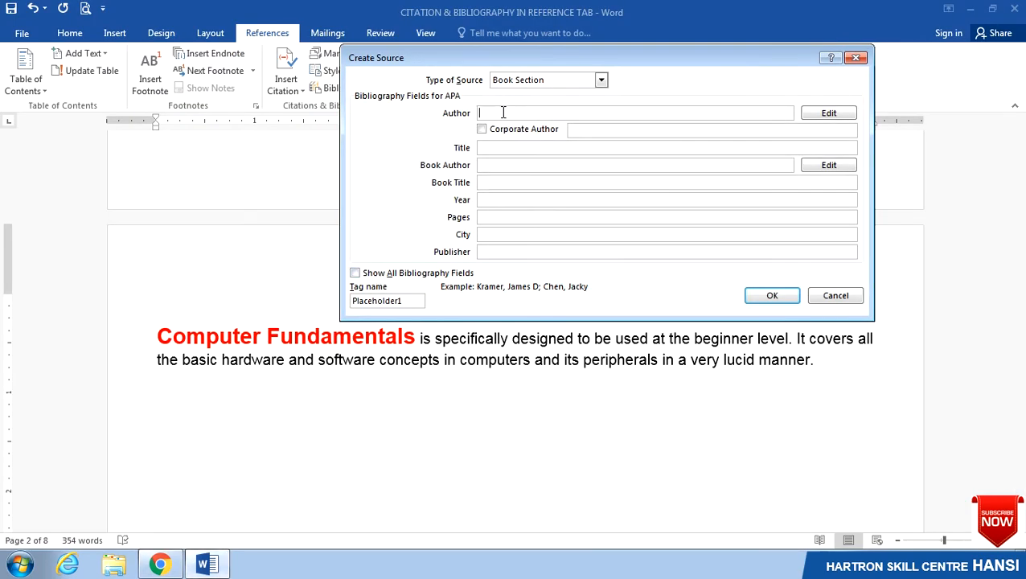
type("ANITA GEOL")
key("Tab")
type("COMPUTERS")
key("Tab")
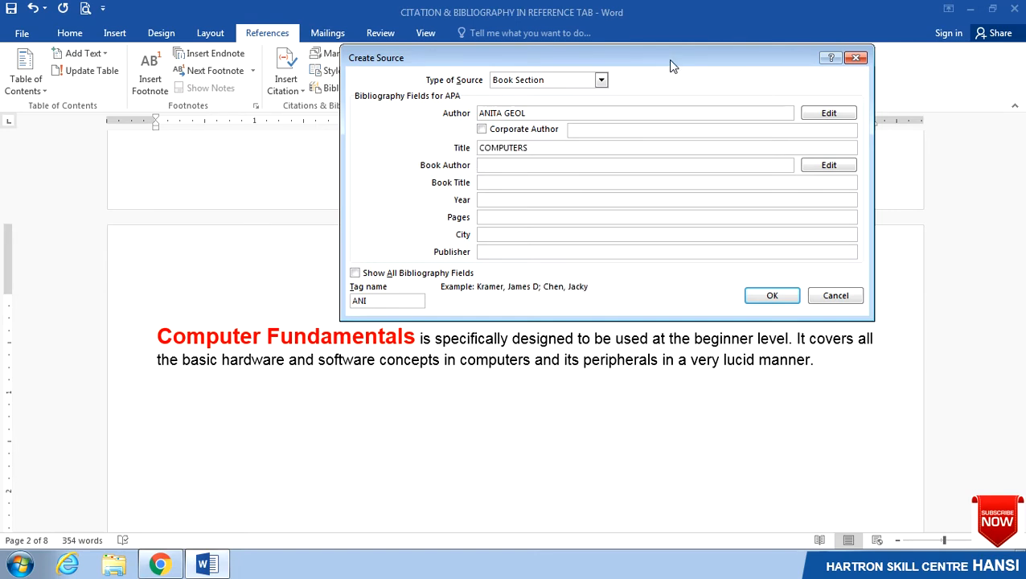
type("A G")
key("Tab")
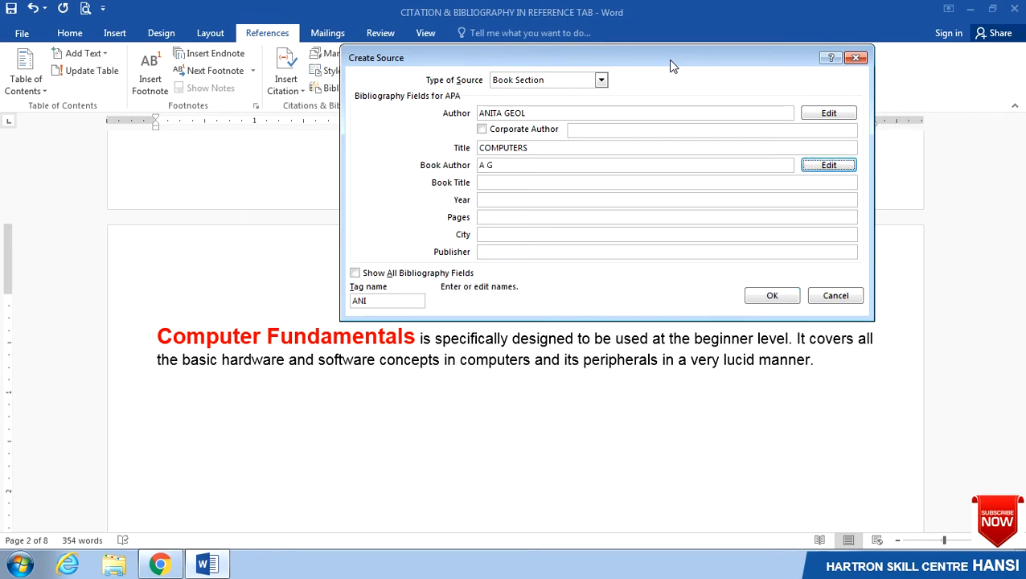
Step: Set the source's book title to FUNDAMENTALS OF COMPUTER, year YYYY, pages 500, city HANSI and publisher RK PUBLISHER
left_click(513, 182)
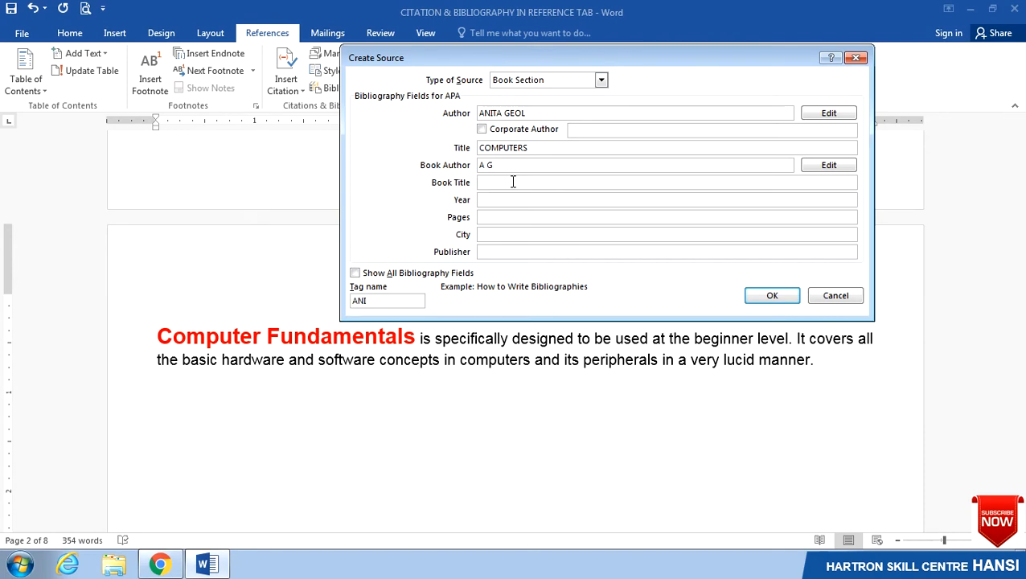
type("FUNDAMENTALS OF COMPUTER")
left_click(510, 202)
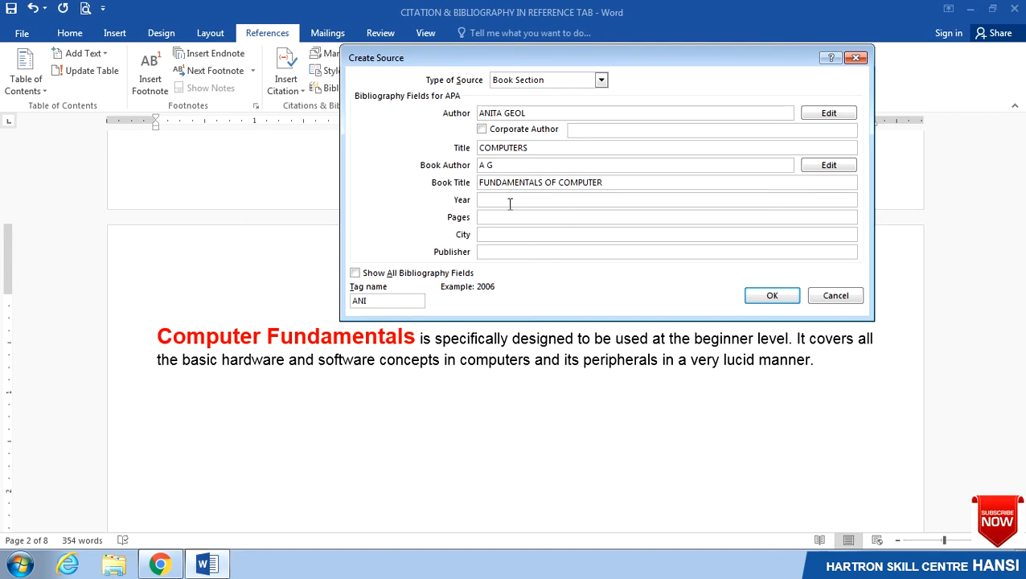
type("YYYY")
key("Tab")
type("500")
key("Tab")
type("HANSI")
key("Tab")
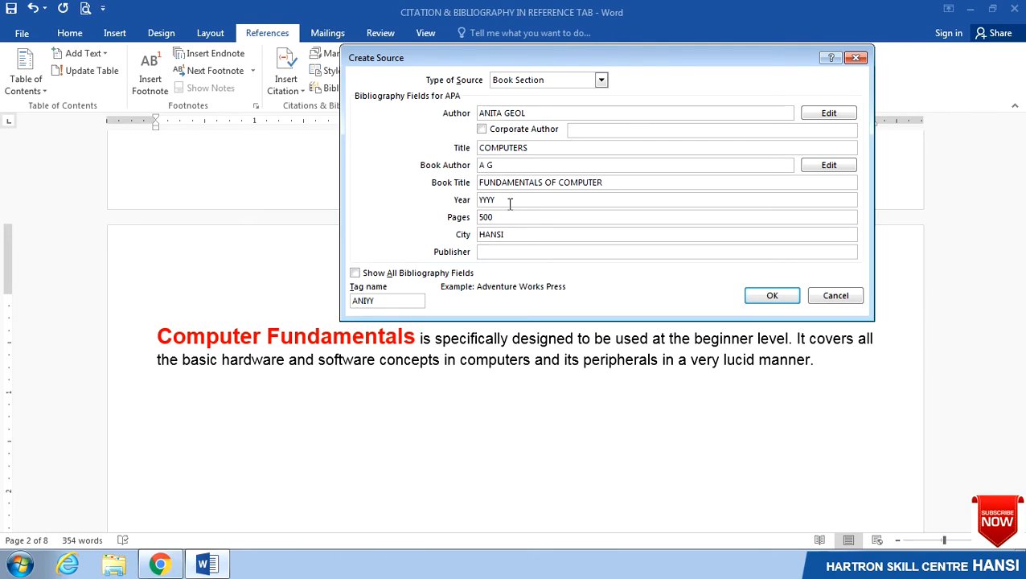
type("RK PUBLISHER")
Step: Show all bibliography fields of the source, look through the additional ones and hide them again
left_click(358, 274)
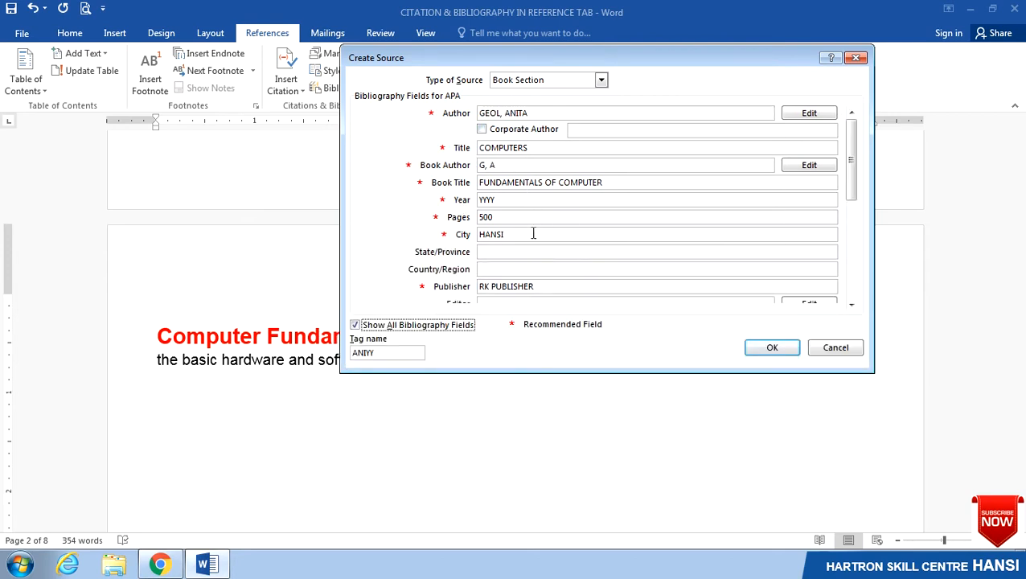
left_click(851, 304)
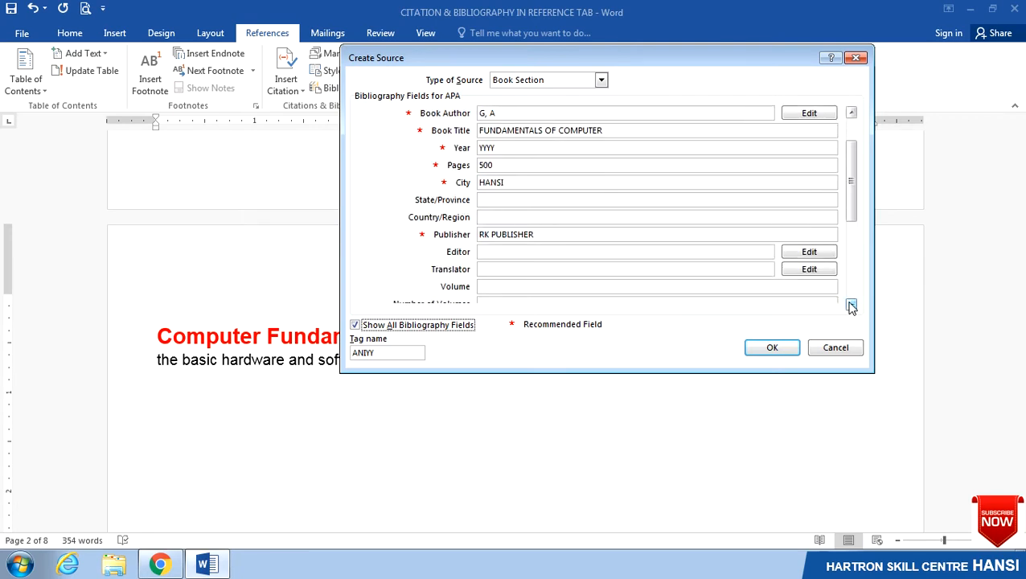
left_click(851, 304)
left_click(851, 305)
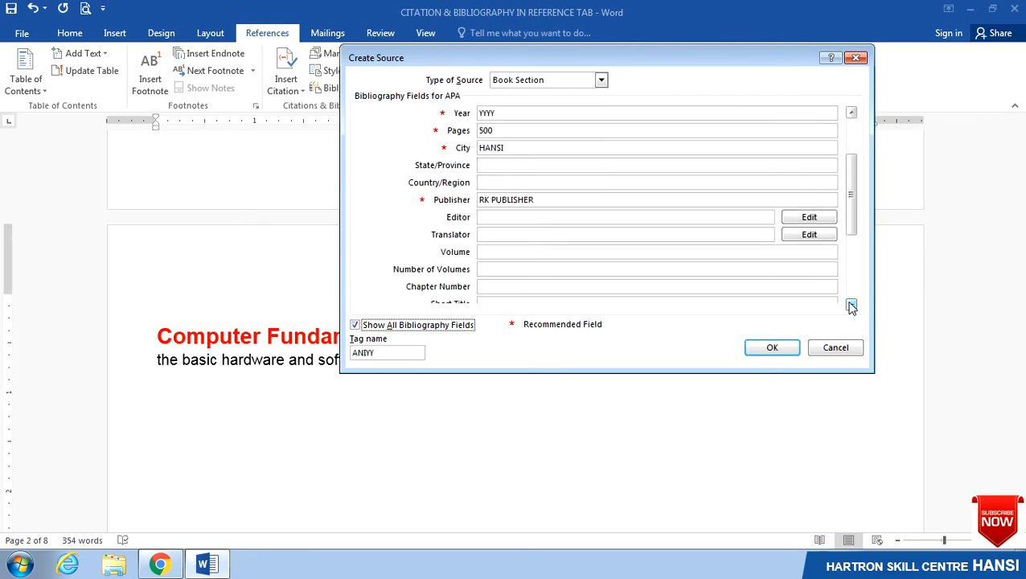
left_click(851, 304)
left_click(851, 305)
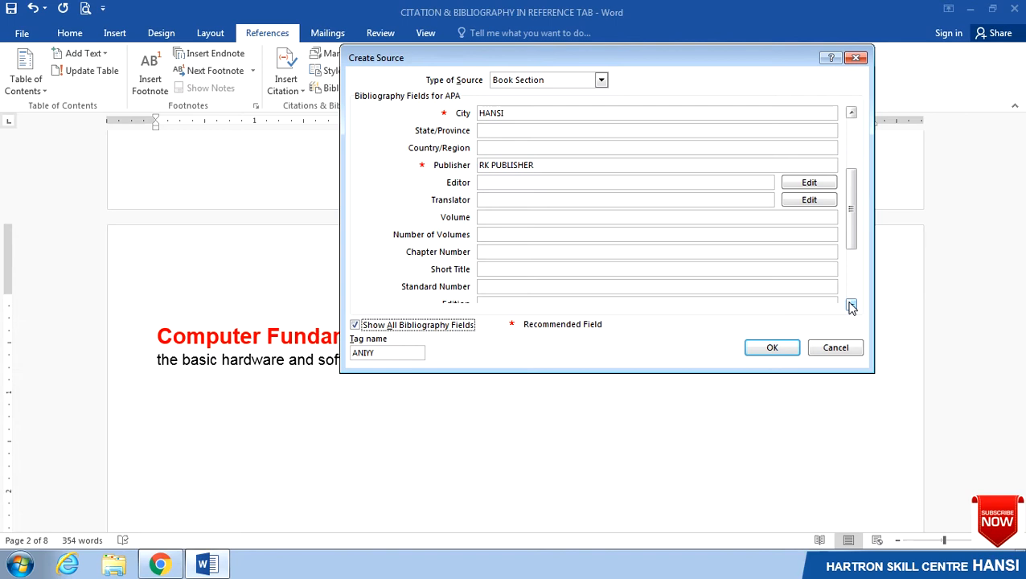
left_click(382, 325)
Step: Create the book section source with its suggested tag name, inserting its citation after the Computer Fundamentals paragraph
left_click(370, 300)
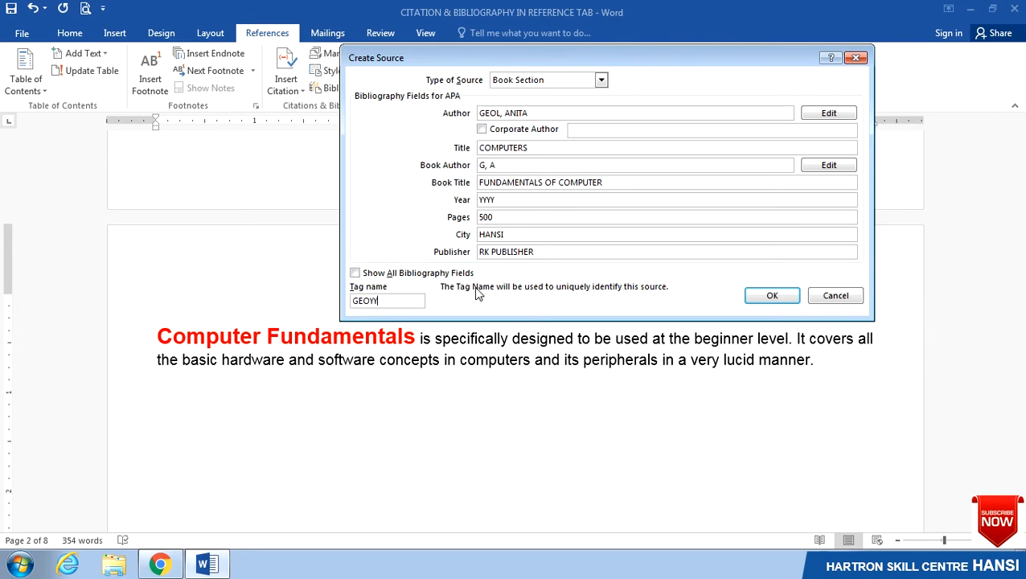
left_click(756, 298)
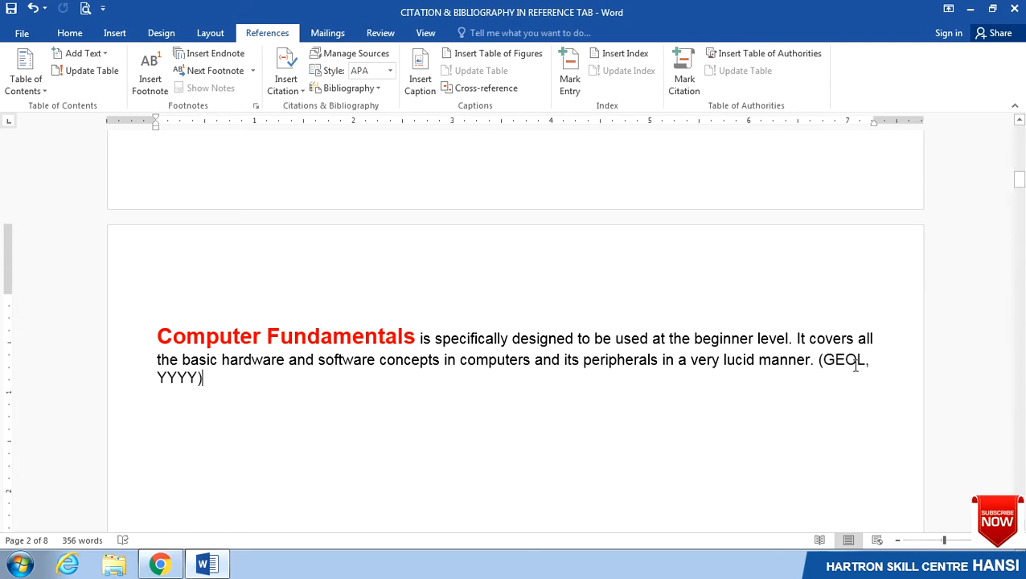
Step: Select the inserted citation and change the citation style to ISO 690, then to MLA
left_click(850, 359)
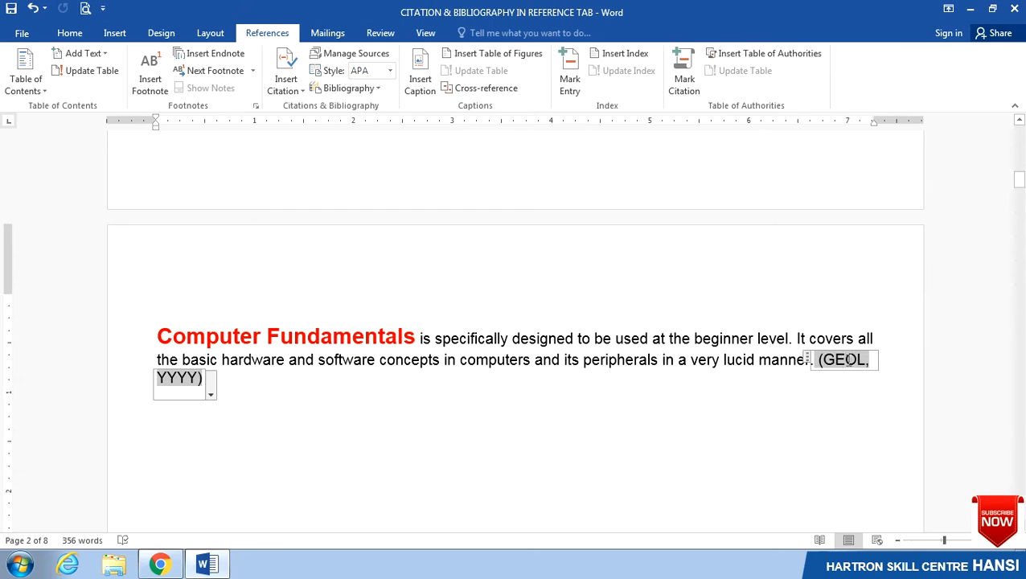
left_click(808, 361)
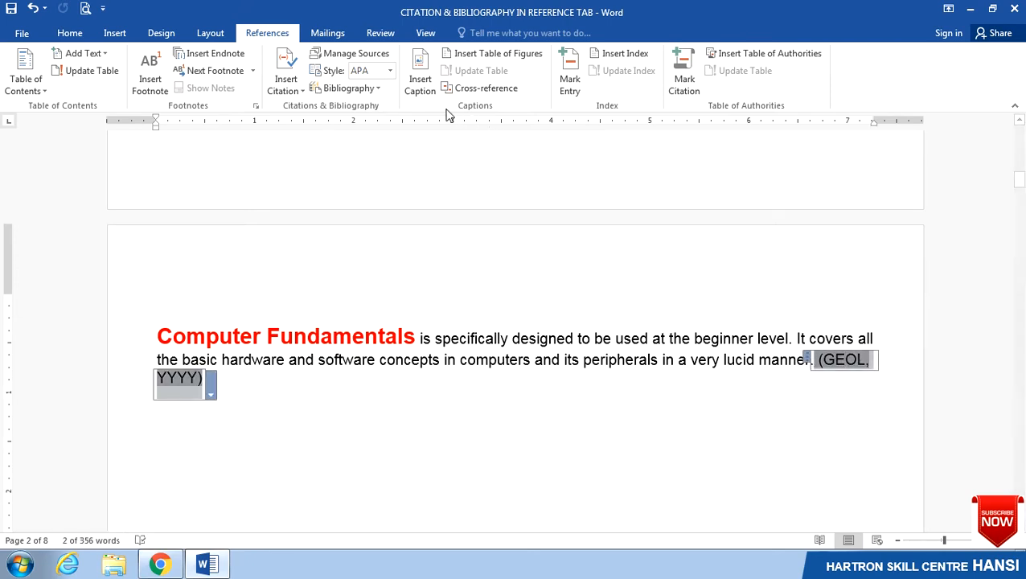
left_click(390, 71)
left_click(388, 120)
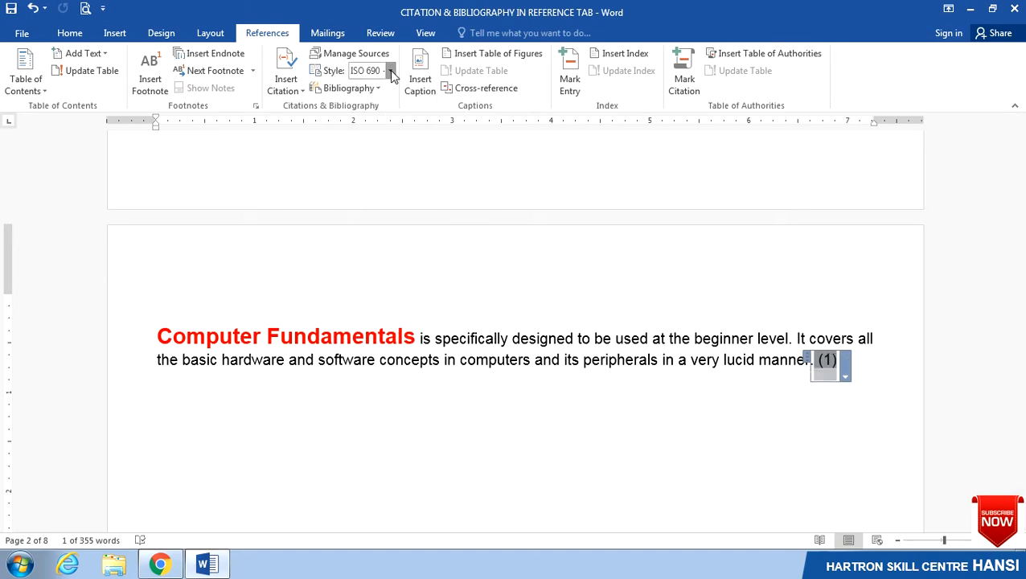
left_click(390, 70)
left_click(392, 336)
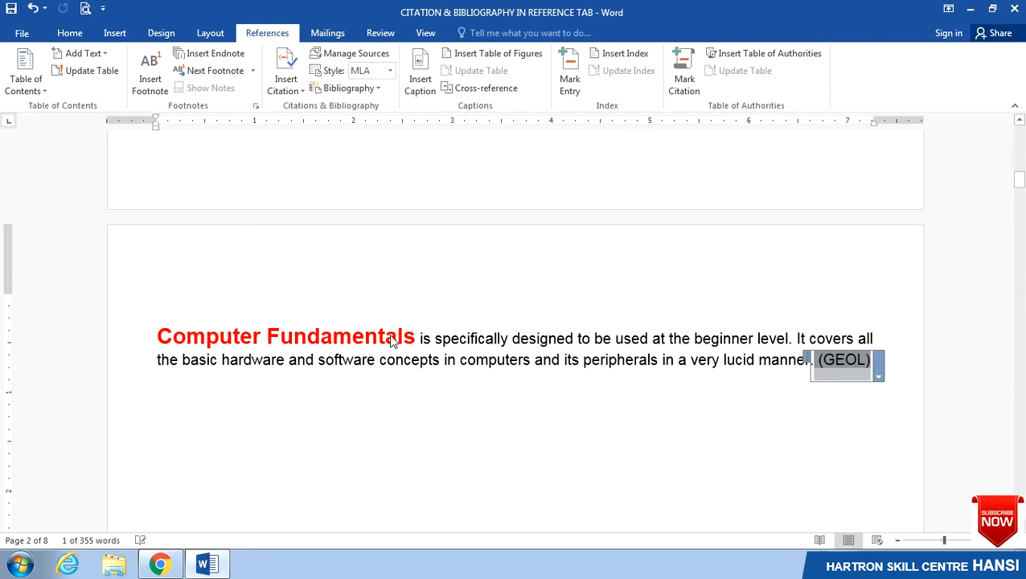
Step: Insert the built-in Bibliography on the line below the cited Computer Fundamentals paragraph
left_click(871, 362)
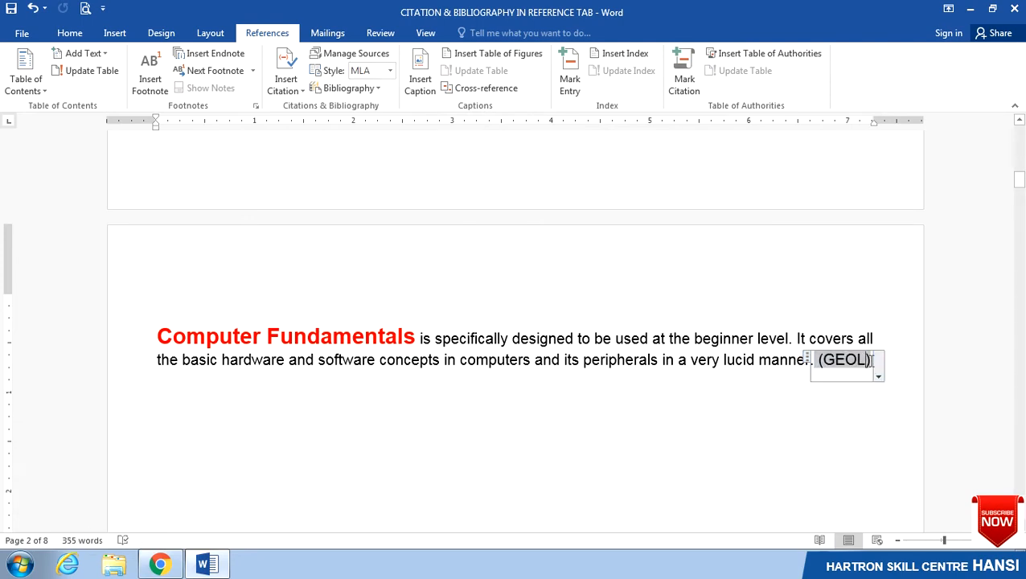
left_click(869, 383)
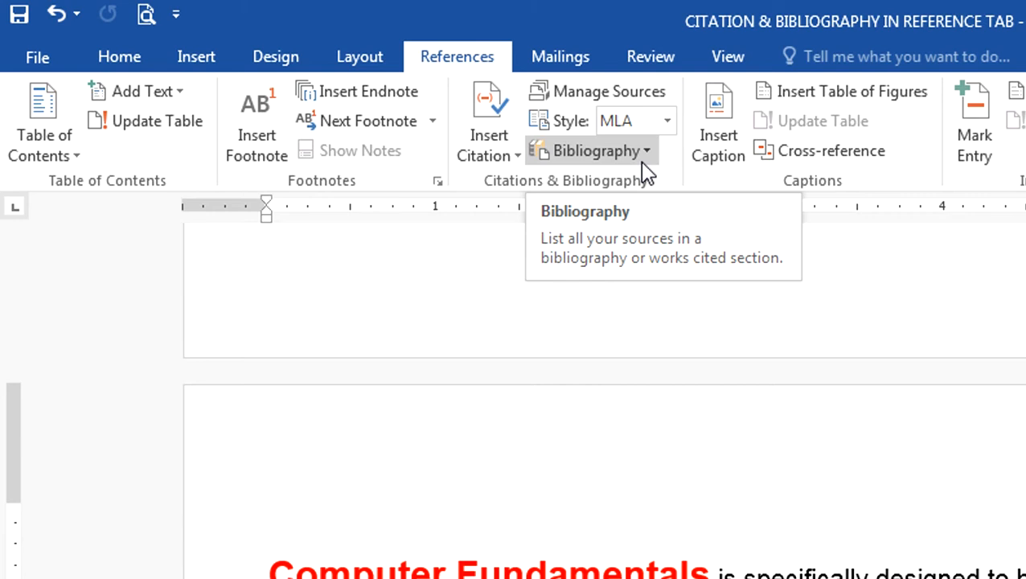
left_click(642, 161)
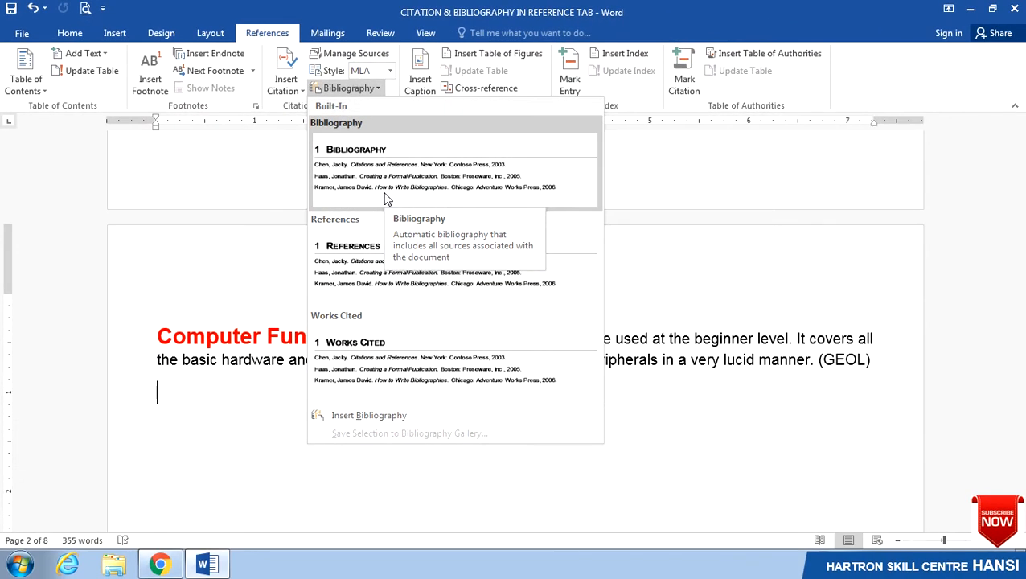
left_click(384, 198)
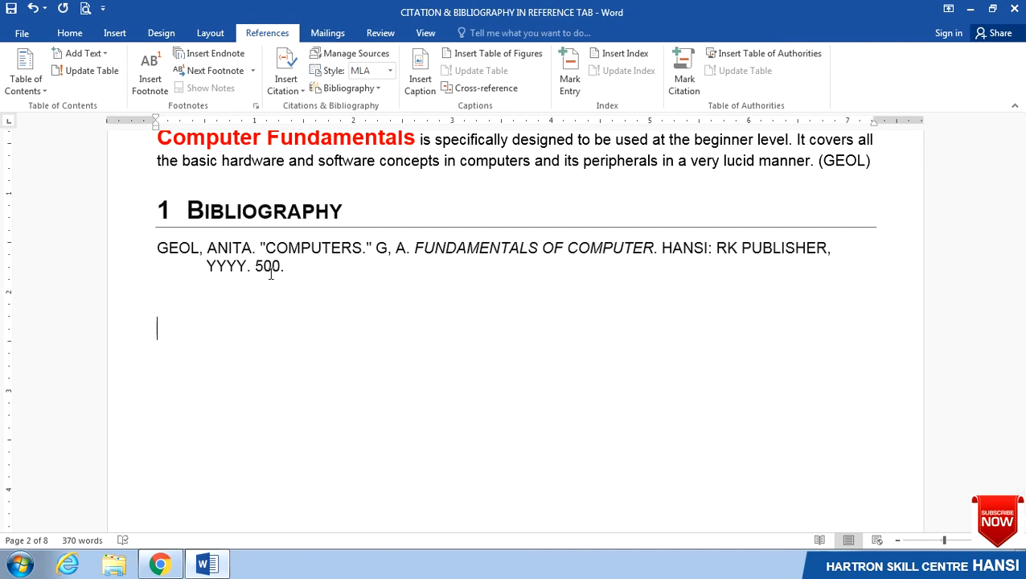
Step: Start a new citation source of type Book at the end of the Chapter-1 introduction paragraph
scroll(270, 274, "down", 4)
scroll(270, 274, "down", 6)
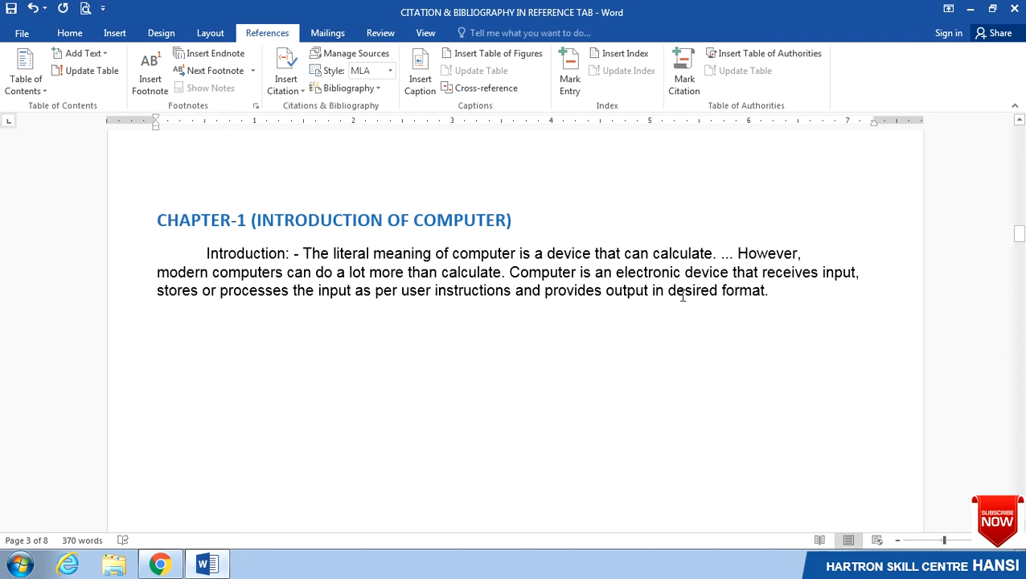
left_click(770, 293)
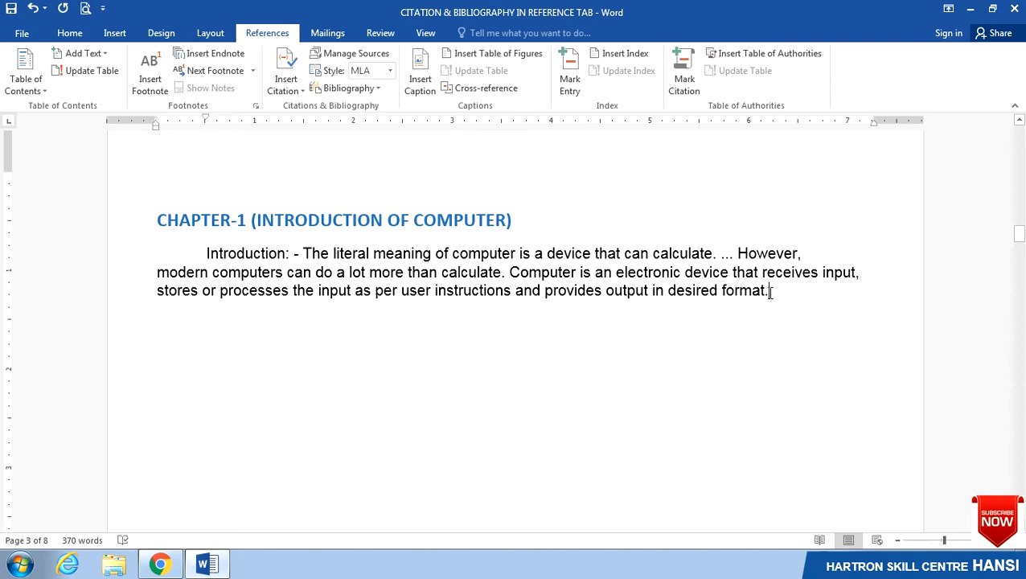
left_click(301, 91)
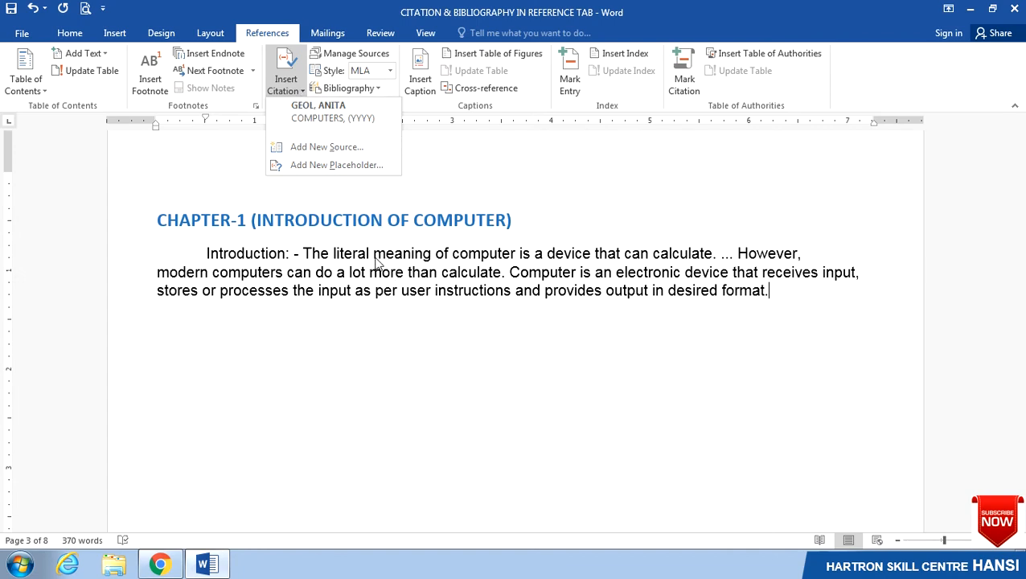
left_click(327, 148)
left_click(538, 80)
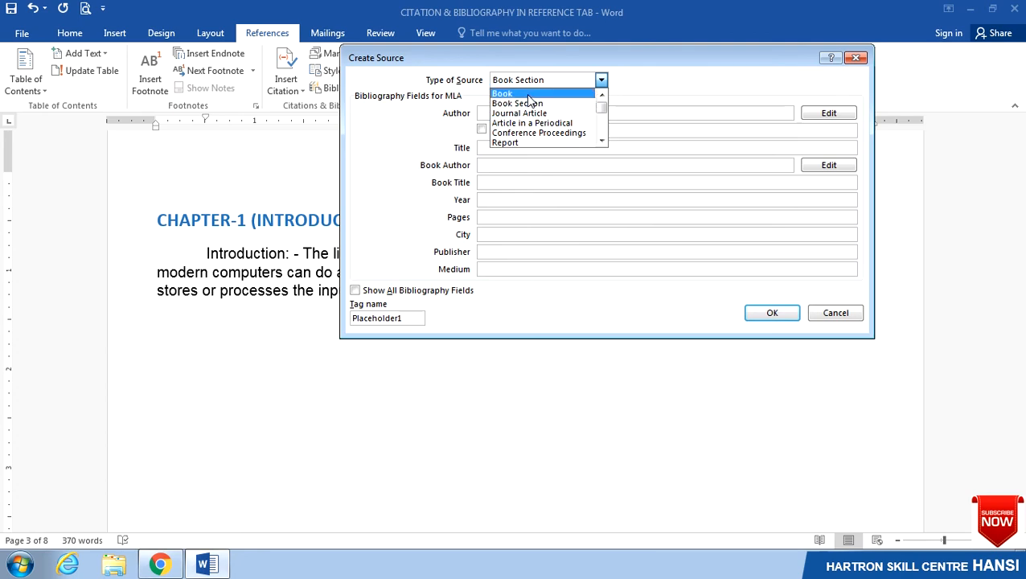
left_click(529, 96)
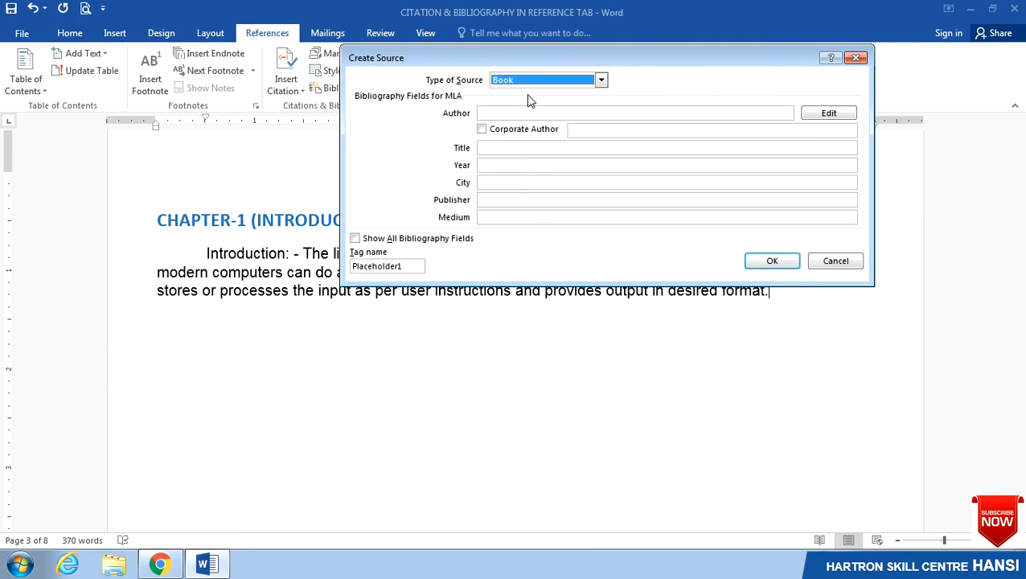
Step: Fill in the book source's author name and set its title to WHAT IS COMPUTER
left_click(517, 112)
type("R")
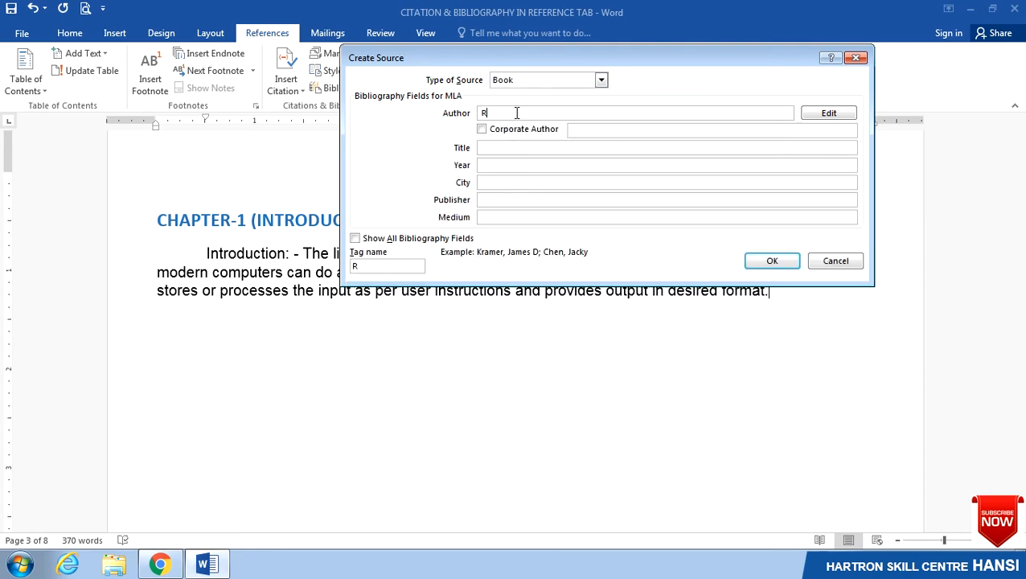
type(" J TRAINER")
left_click(495, 148)
type("WHAT IS COMPUTER")
key("Tab")
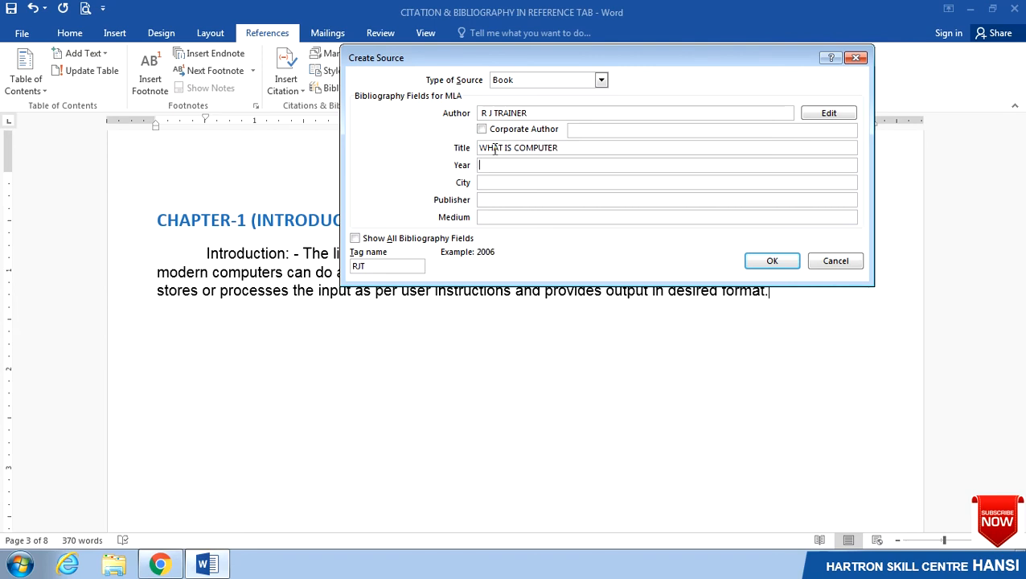
Step: Enter year 2019, city HANSI, publisher H R PUBLISHER and medium ENGLISH, and create the source with its suggested tag name
type("2019")
key("Tab")
type("HANSI")
key("Tab")
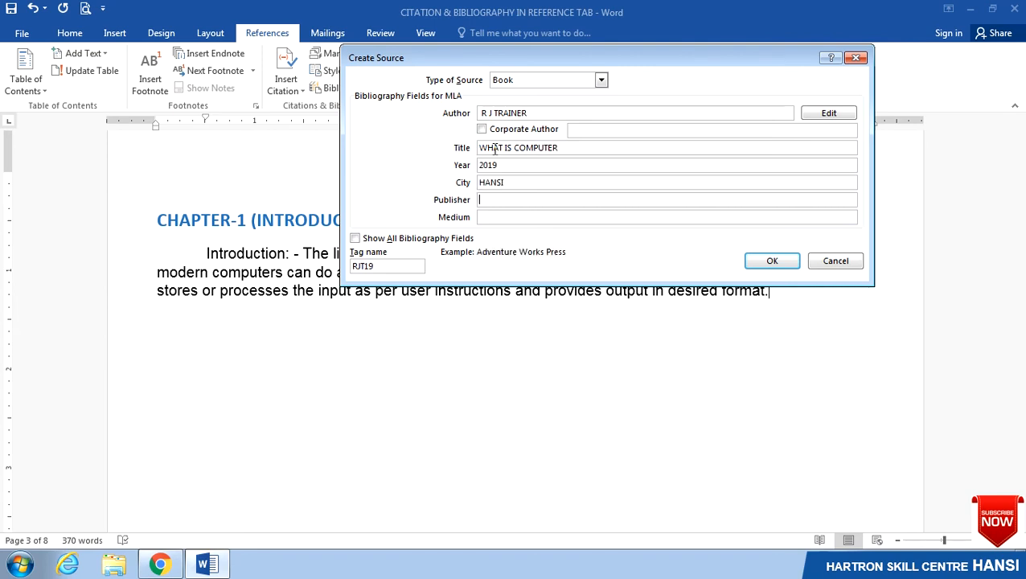
type("H R PUBLISHER")
key("Tab")
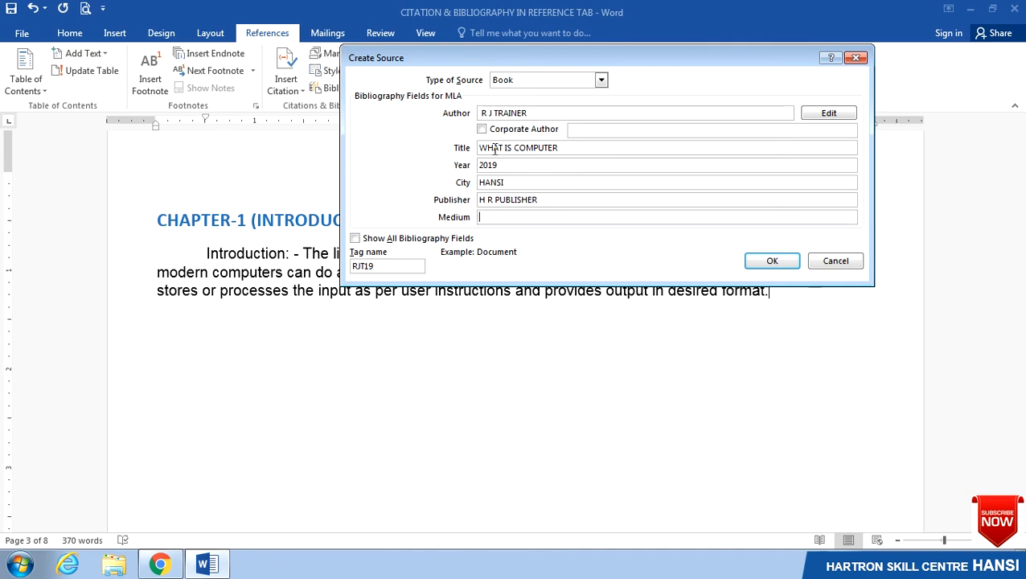
type("ENGLISH")
left_click(406, 265)
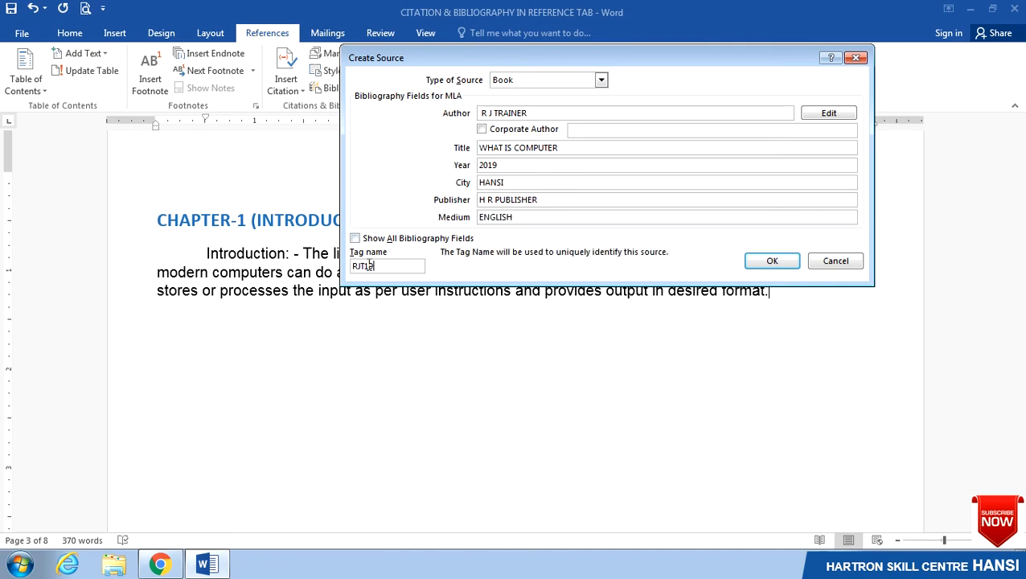
left_click(756, 259)
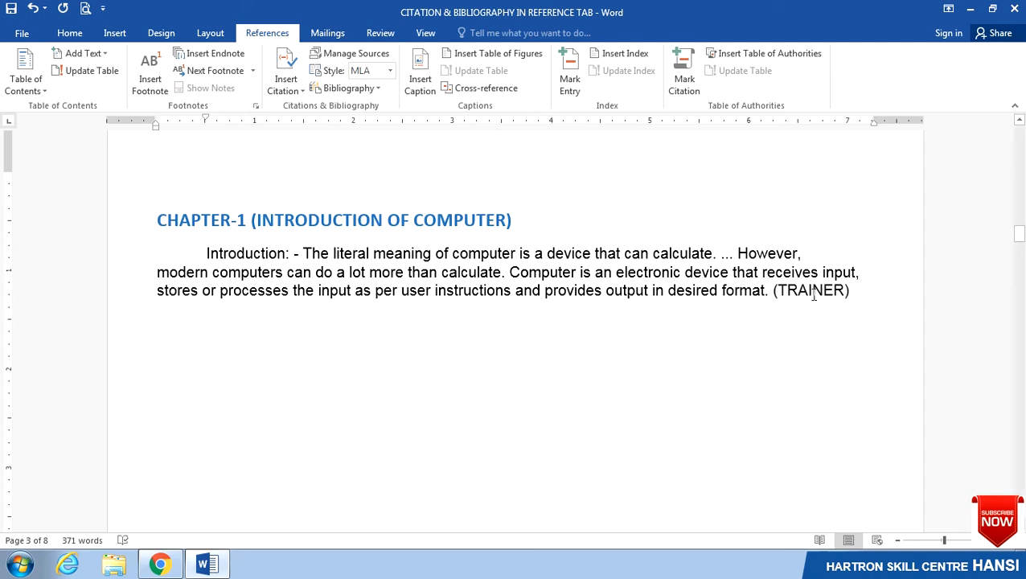
Step: Review the sources in the Source Manager, opening the WHAT IS COMPUTER entry for editing and closing it without changes
left_click(811, 293)
left_click(372, 57)
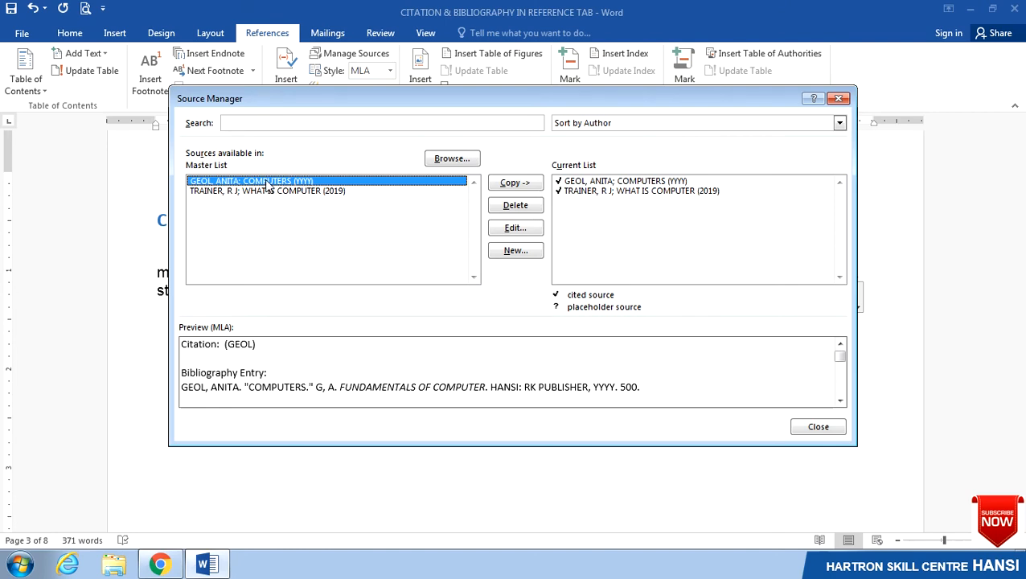
left_click(516, 228)
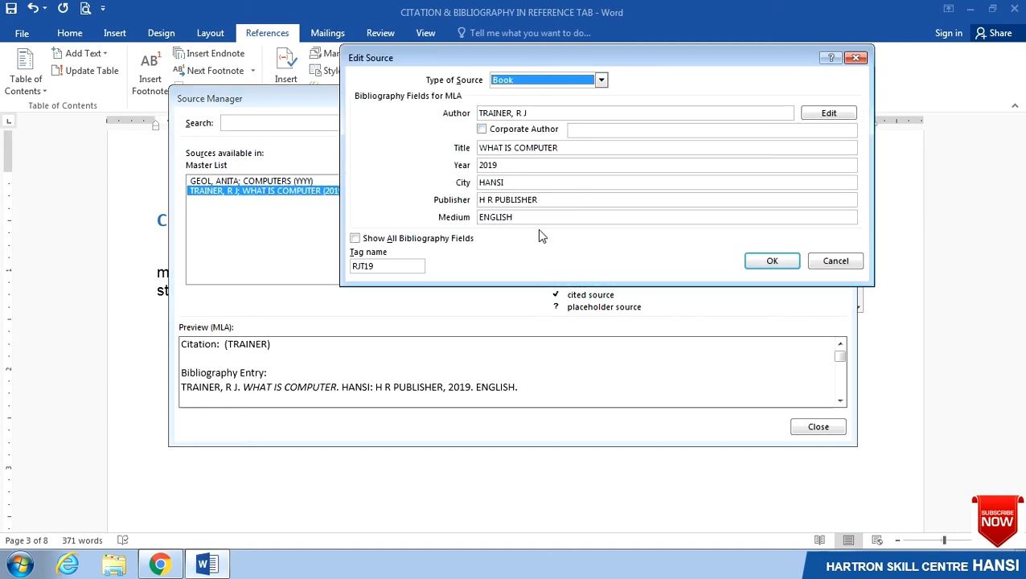
left_click(772, 262)
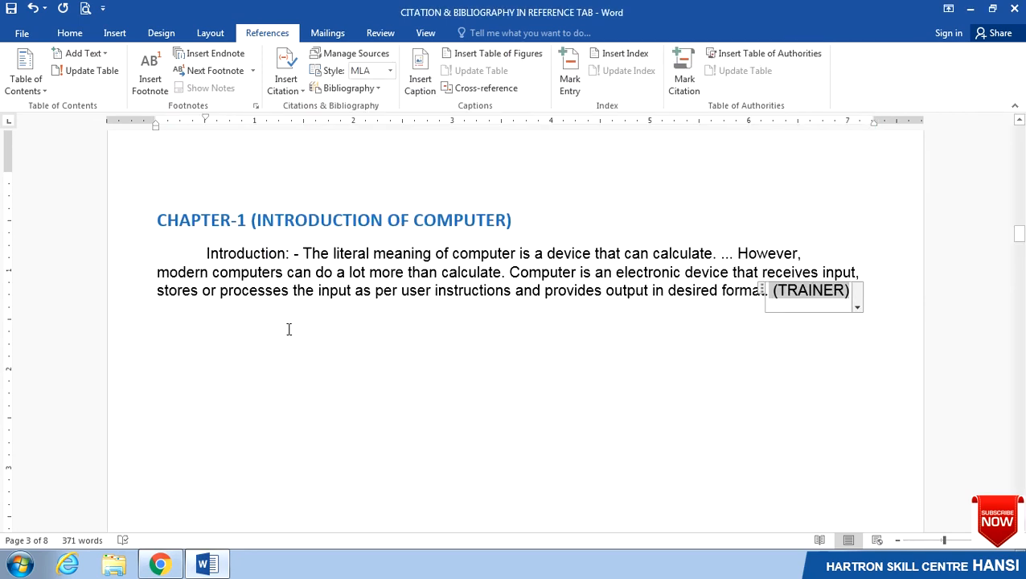
Step: Insert the built-in References bibliography on the line below the cited Chapter-1 introduction paragraph
left_click(199, 336)
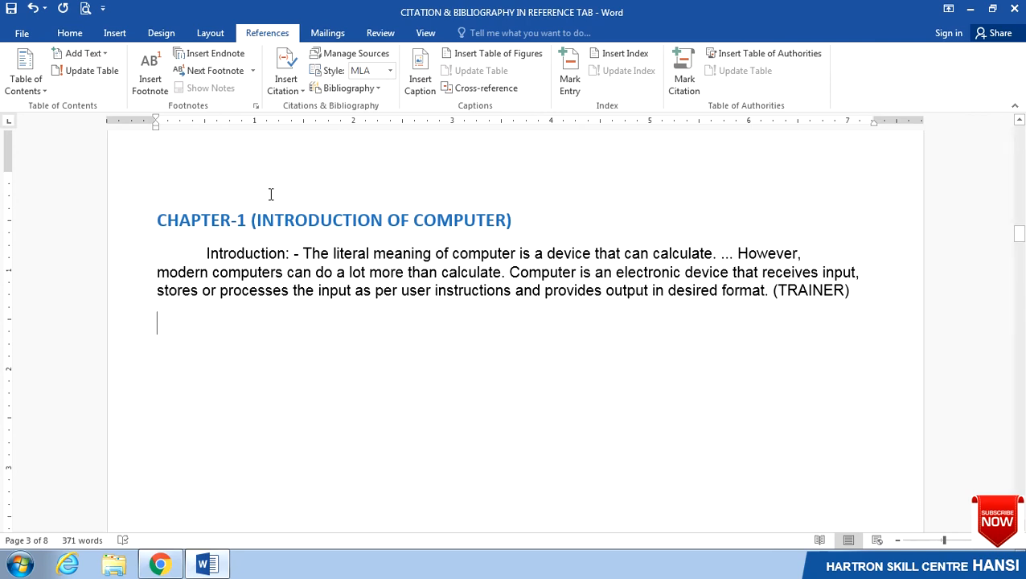
left_click(371, 90)
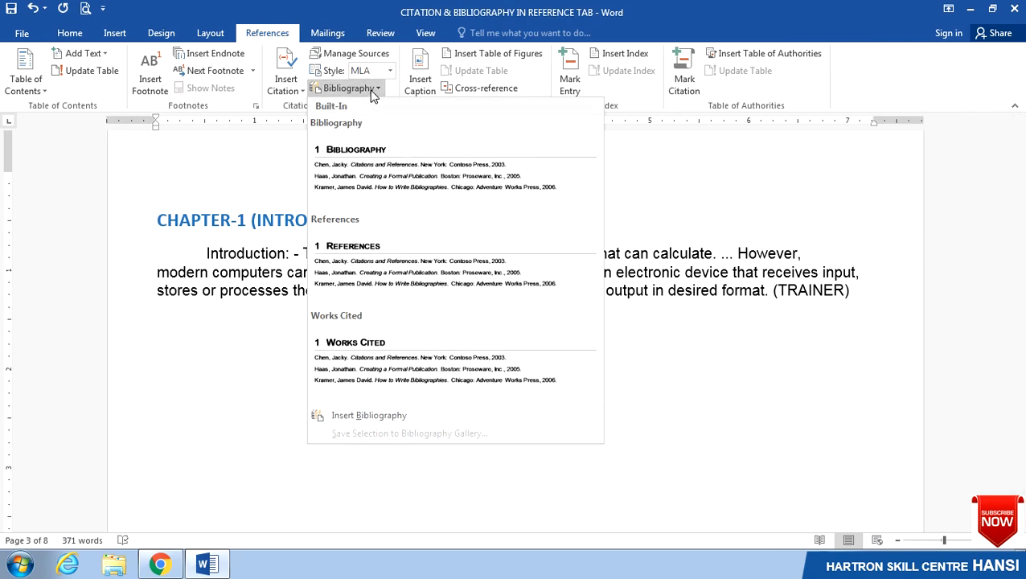
left_click(359, 268)
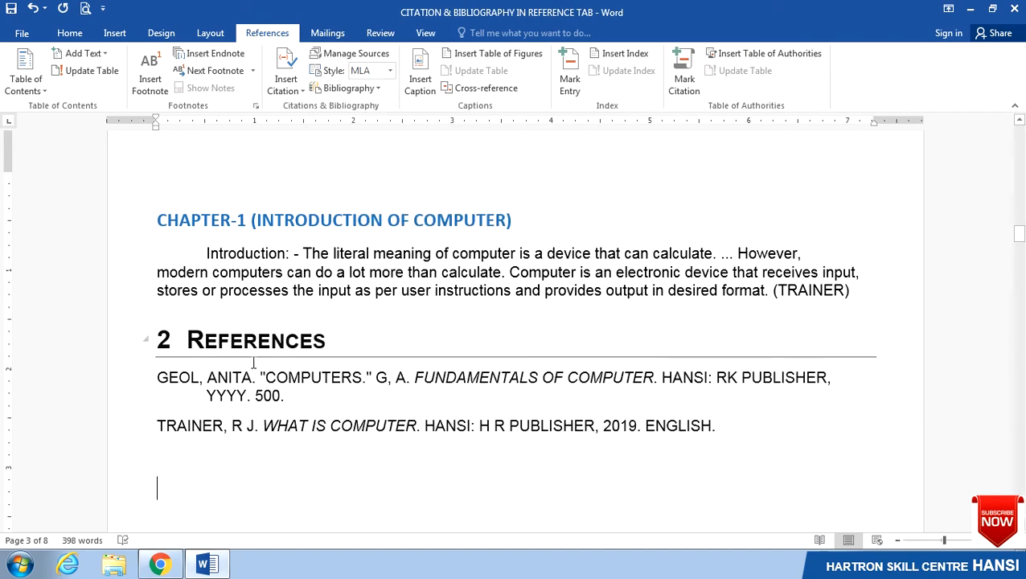
Step: Try the Chicago, GOST - Title Sort, Harvard - Anglia and IEEE citation styles on the References list
left_click(230, 350)
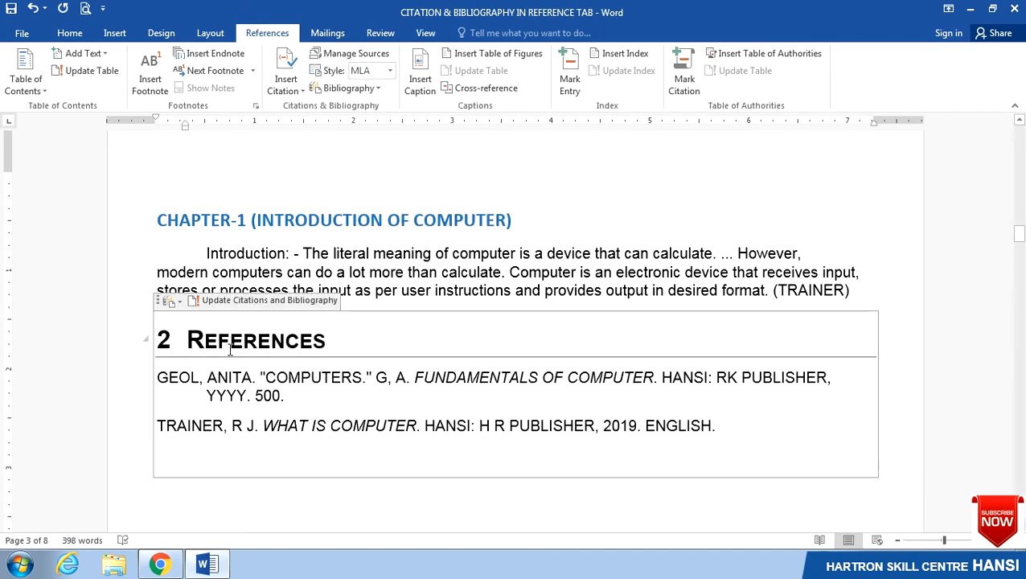
left_click(391, 73)
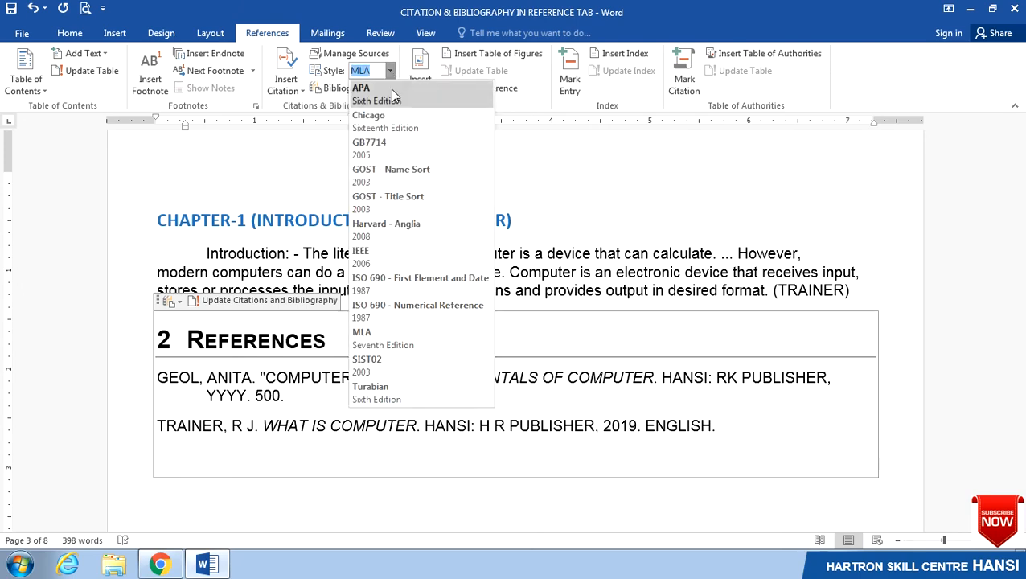
left_click(390, 122)
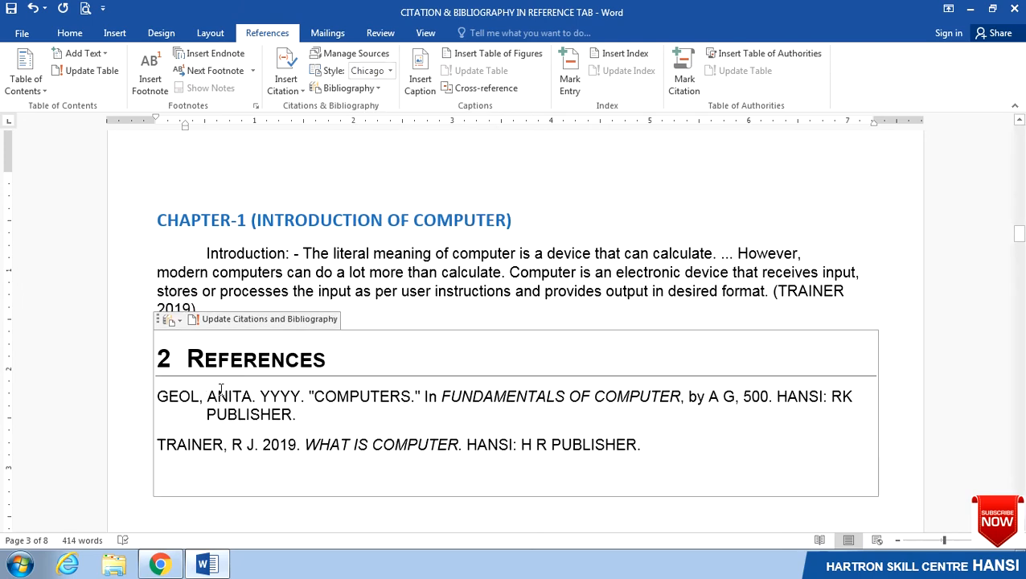
left_click(392, 72)
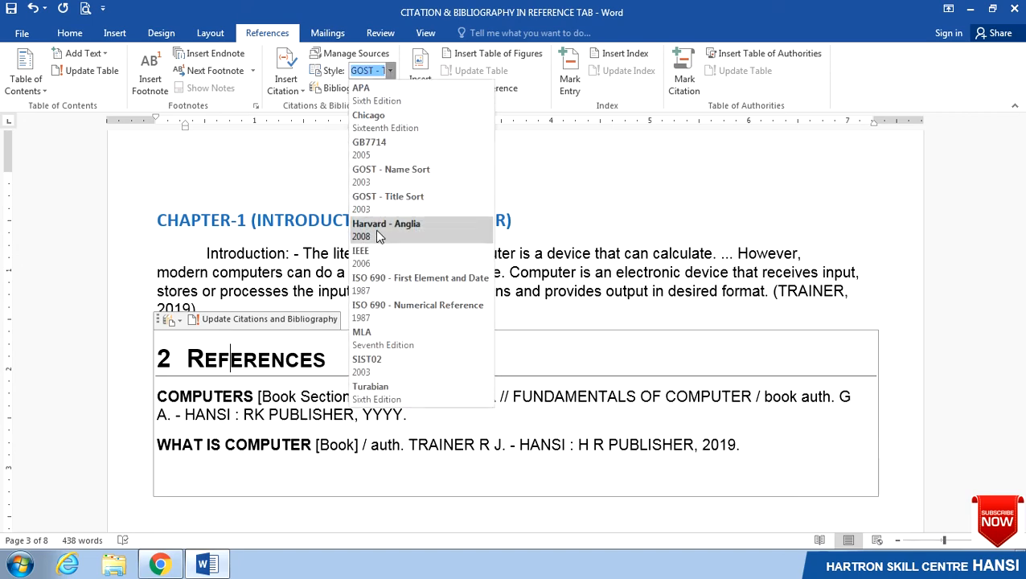
left_click(380, 234)
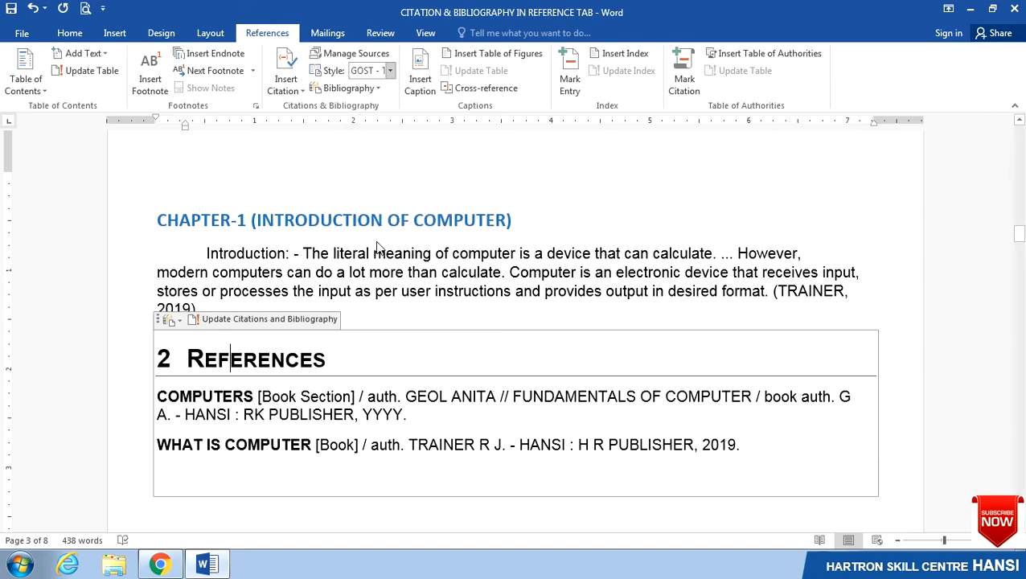
left_click(390, 71)
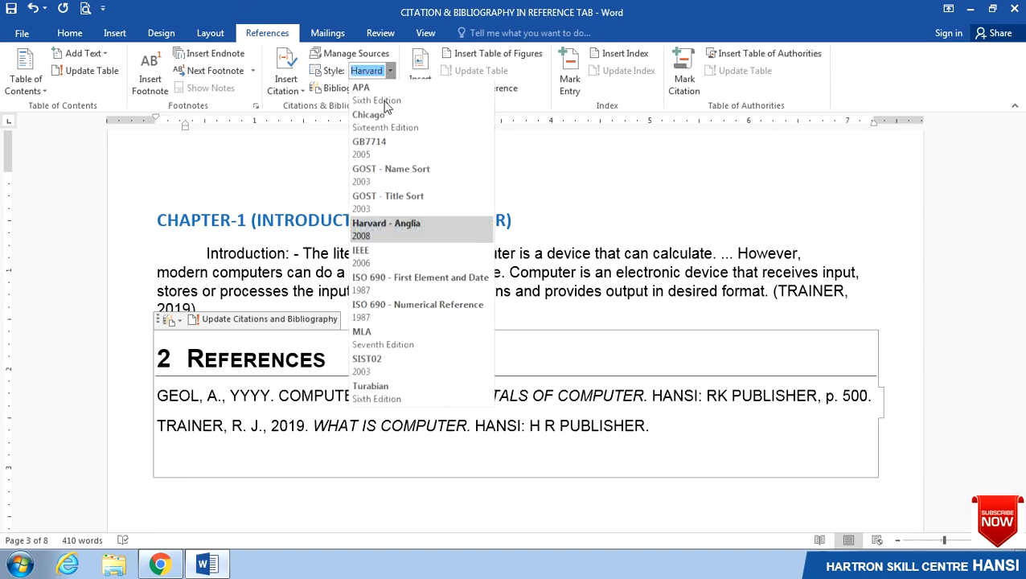
left_click(370, 258)
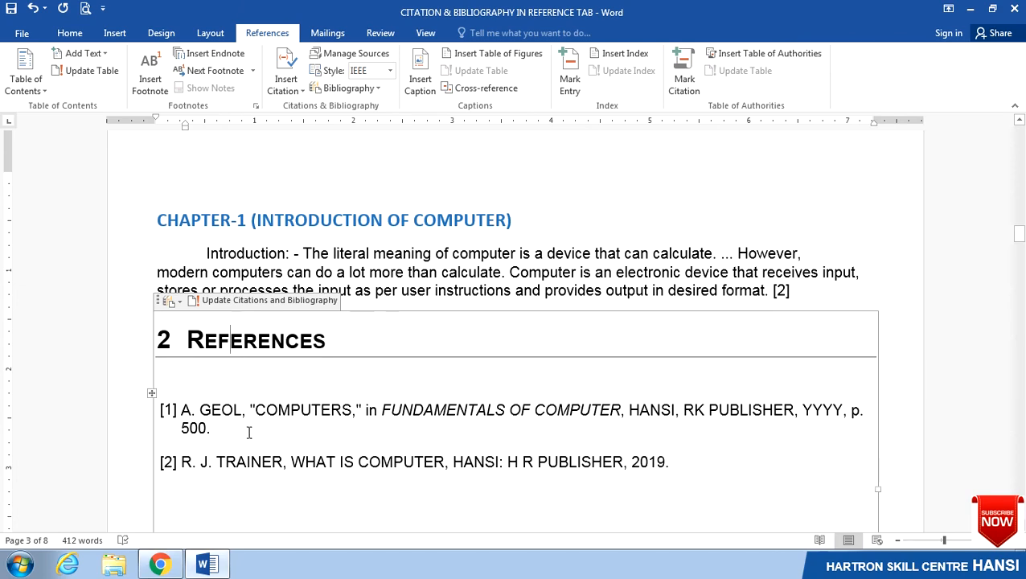
scroll(373, 413, "down", 2)
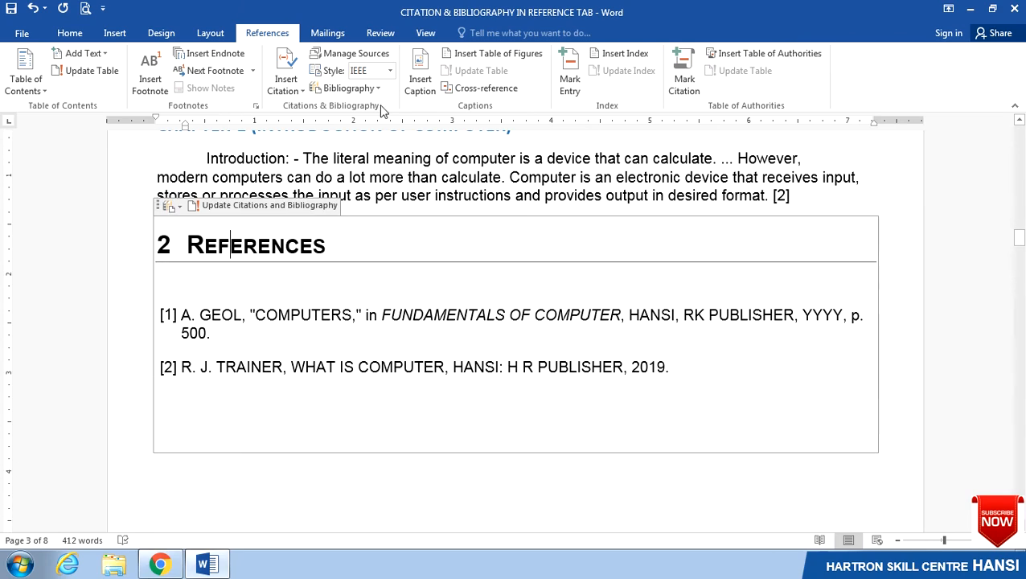
Step: Set the citation style of the References list to APA and deselect the list
left_click(390, 71)
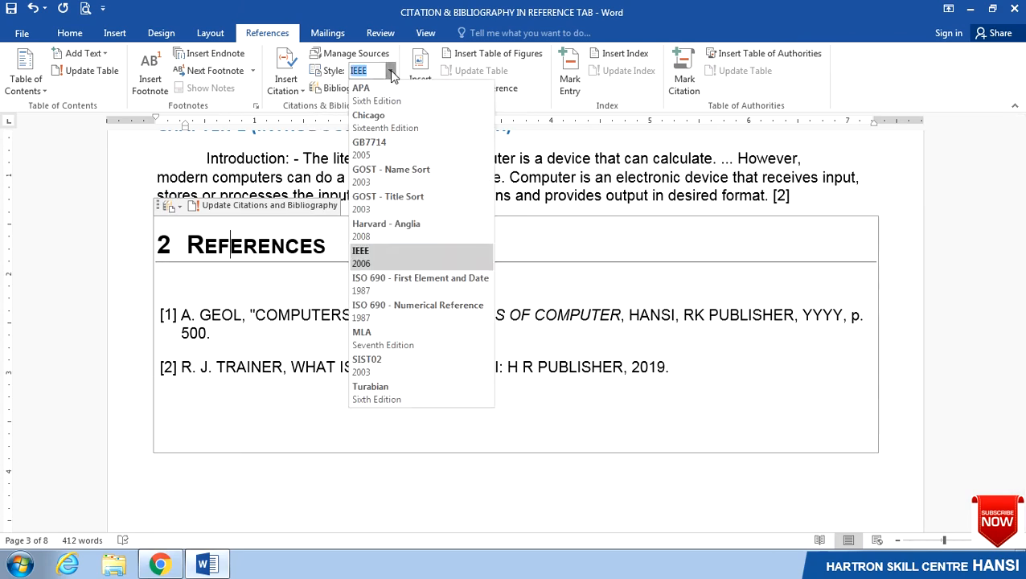
left_click(369, 90)
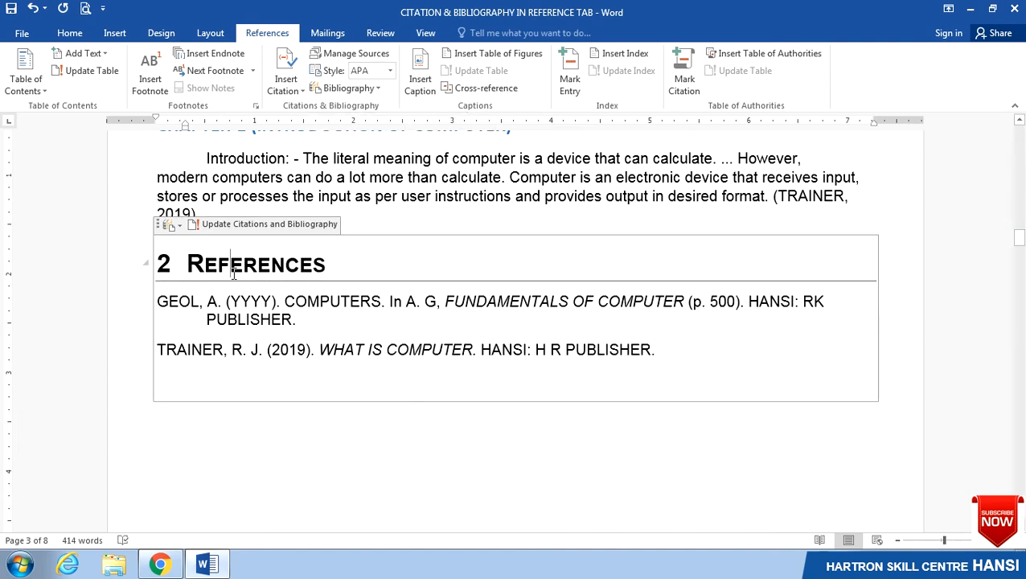
left_click(384, 422)
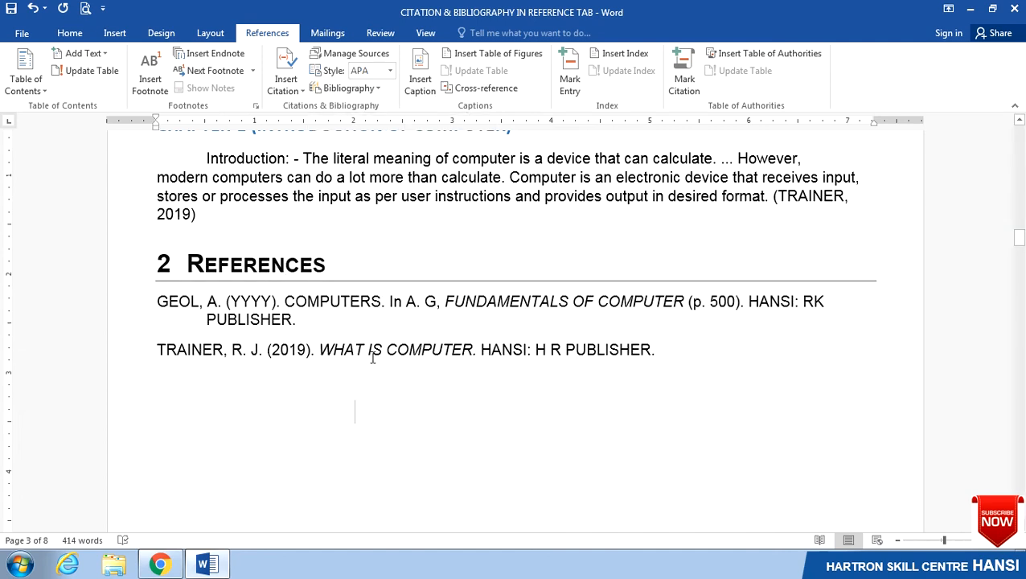